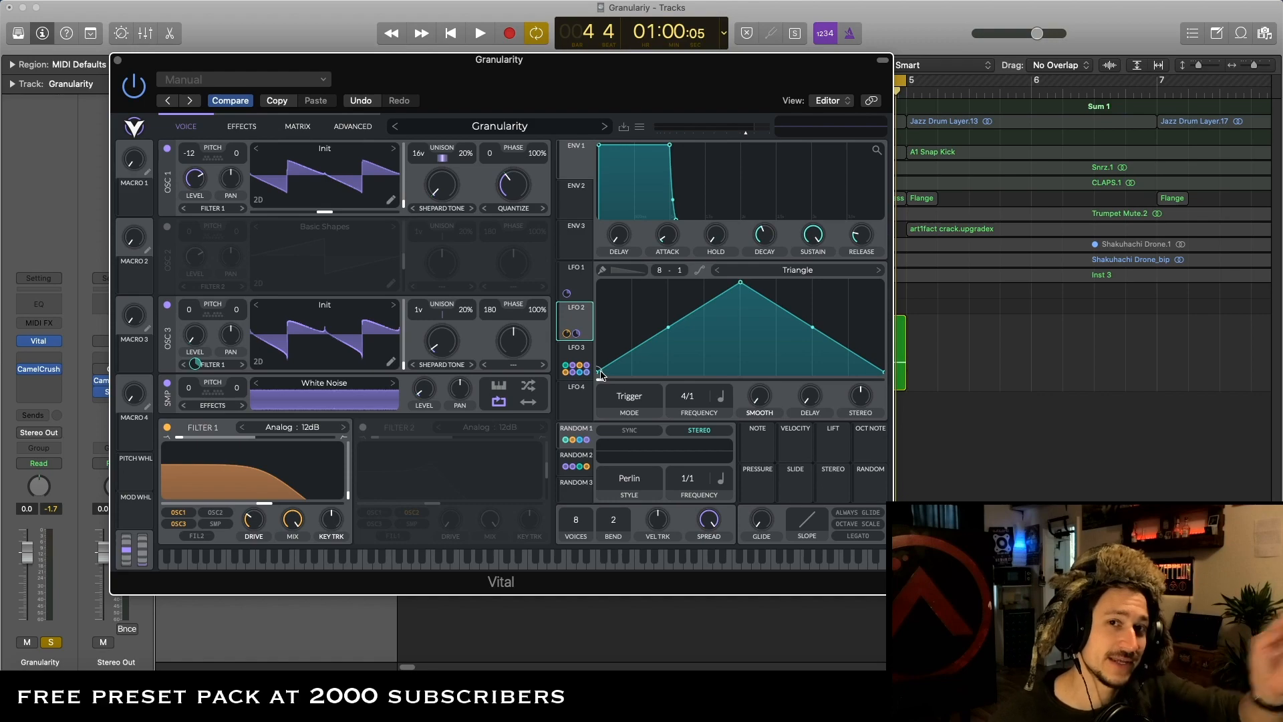
# Look through the LFO modulations and play back the complete Granularity patch
pyautogui.click(583, 358)
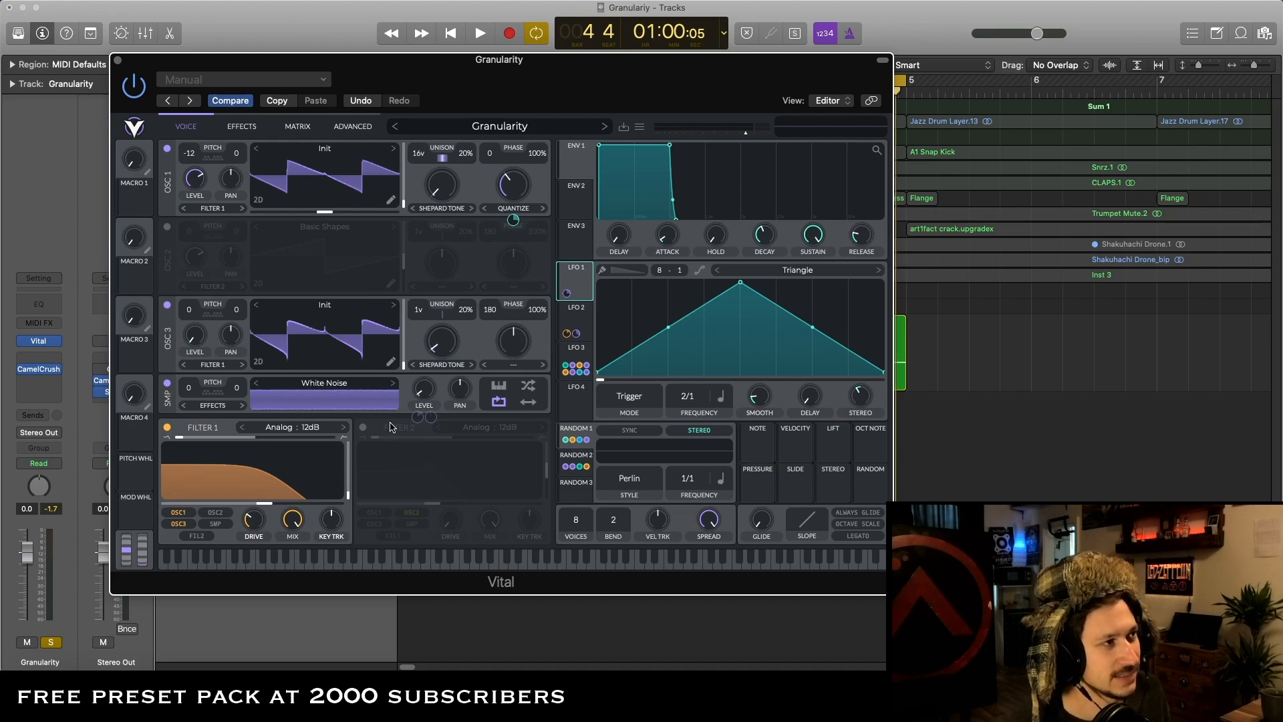
pyautogui.press('space')
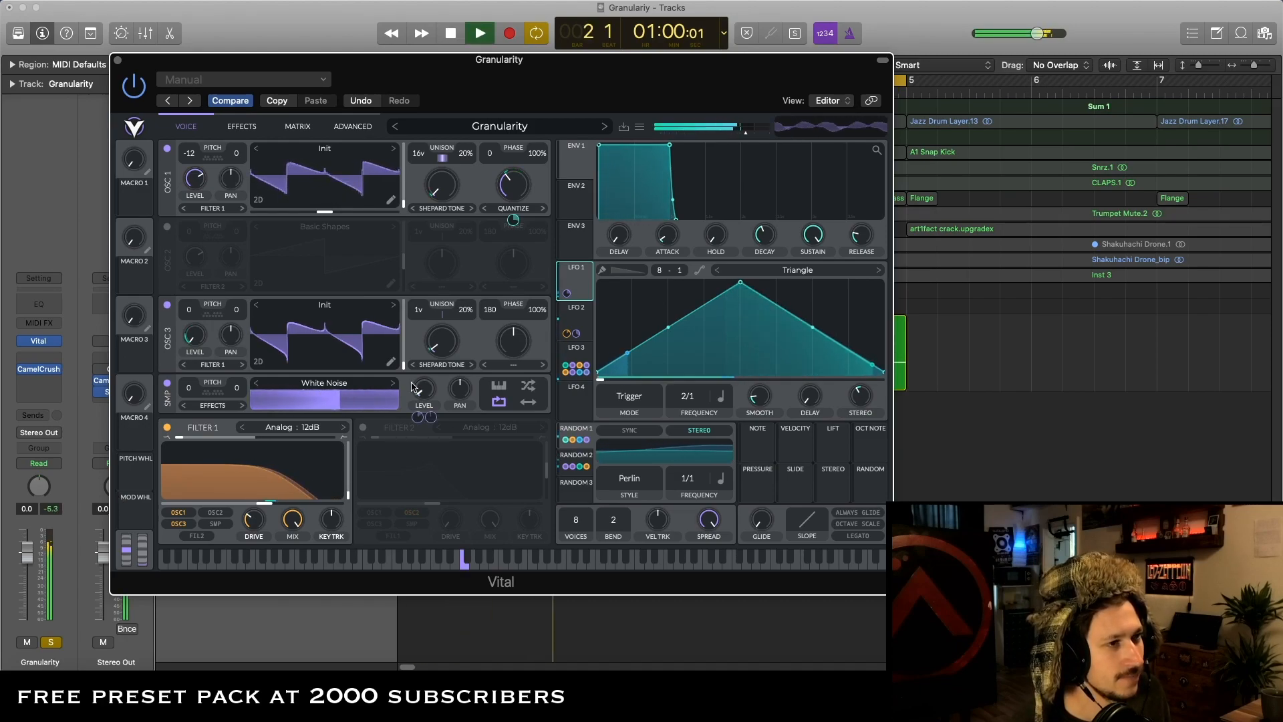
pyautogui.press('space')
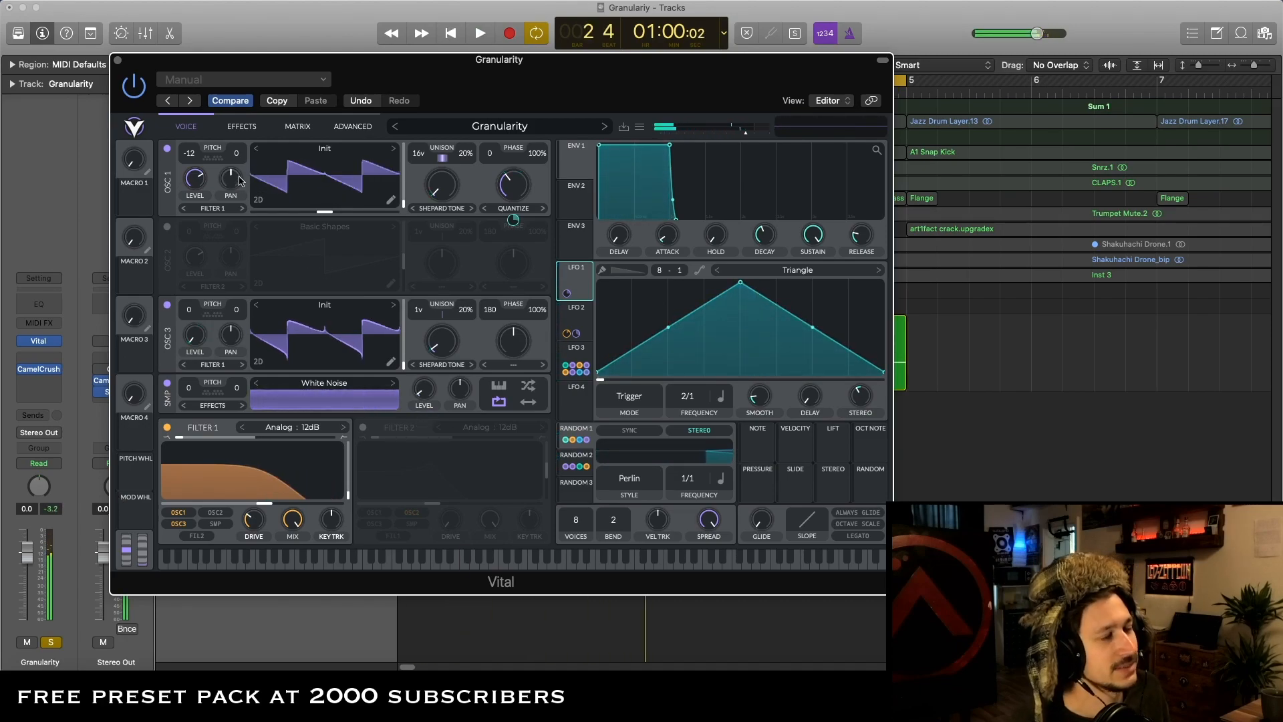
# Switch off the delay, reverb, phaser, chorus, EQ and compressor effects of the patch
pyautogui.click(240, 126)
pyautogui.click(167, 464)
pyautogui.click(167, 420)
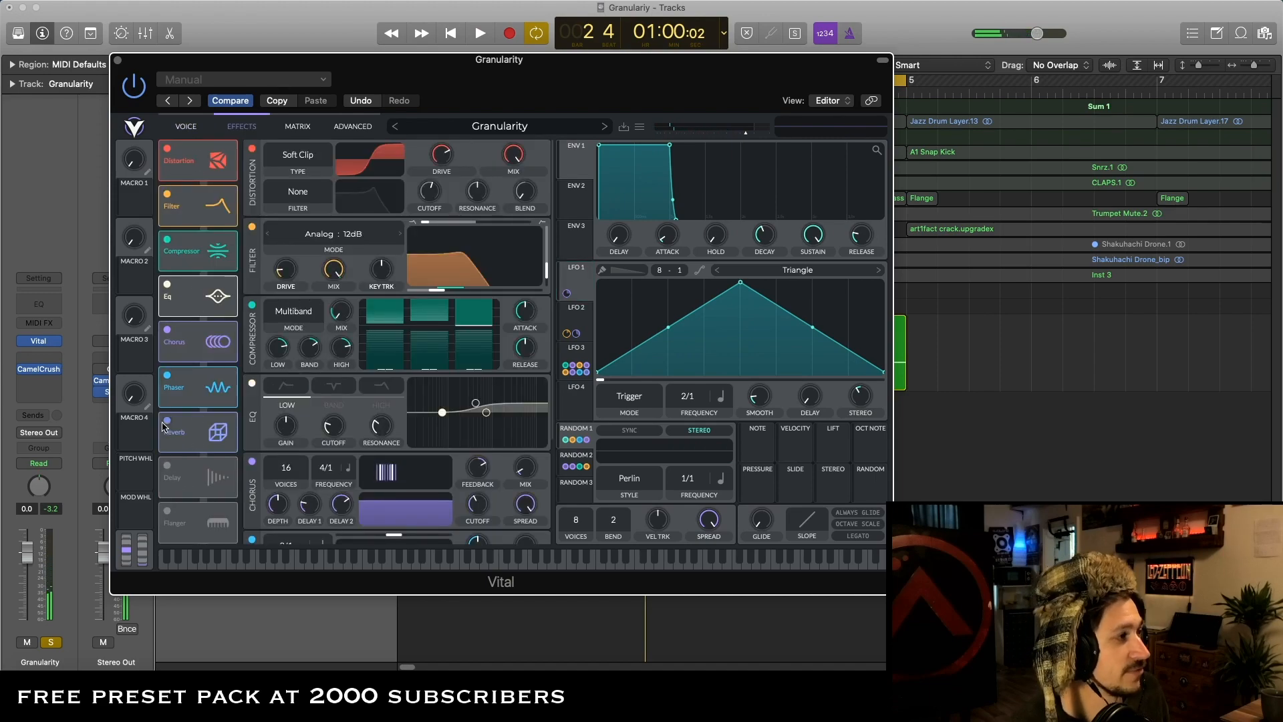
pyautogui.click(167, 375)
pyautogui.click(167, 330)
pyautogui.click(167, 284)
pyautogui.click(167, 239)
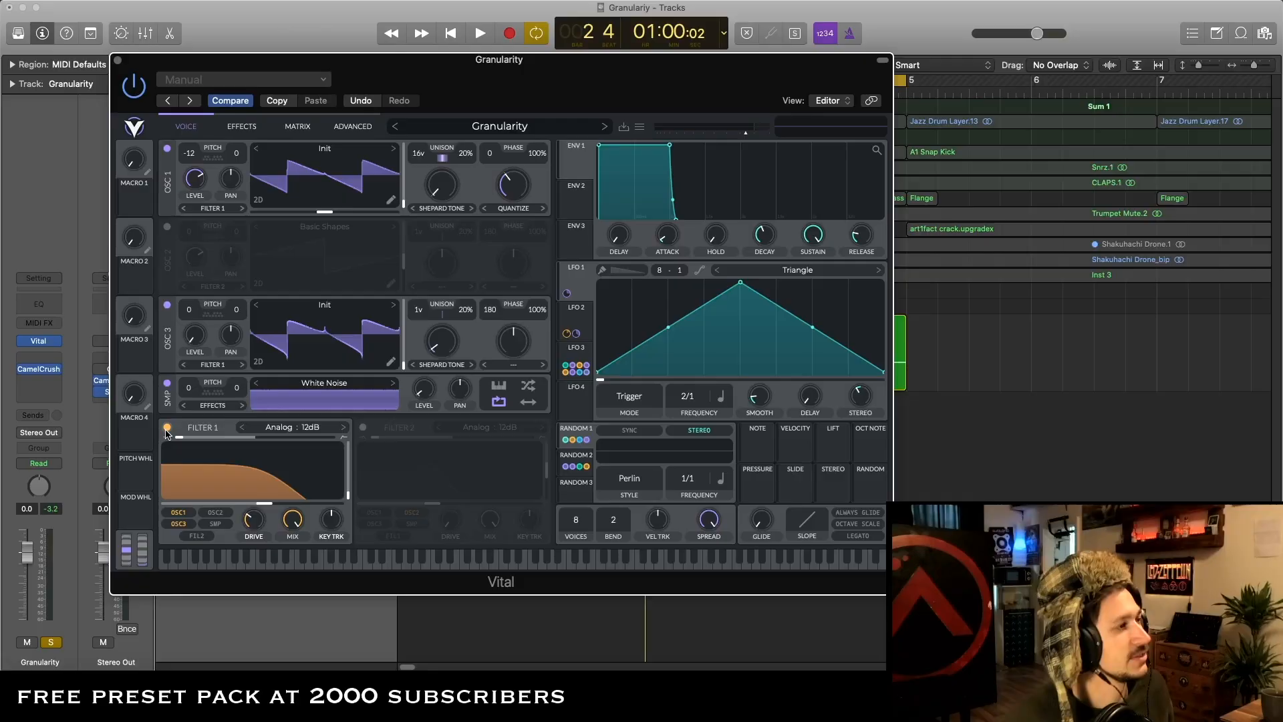
# Turn off Filter 1, the white noise sampler and oscillator 3 so only oscillator 1 sounds
pyautogui.click(167, 428)
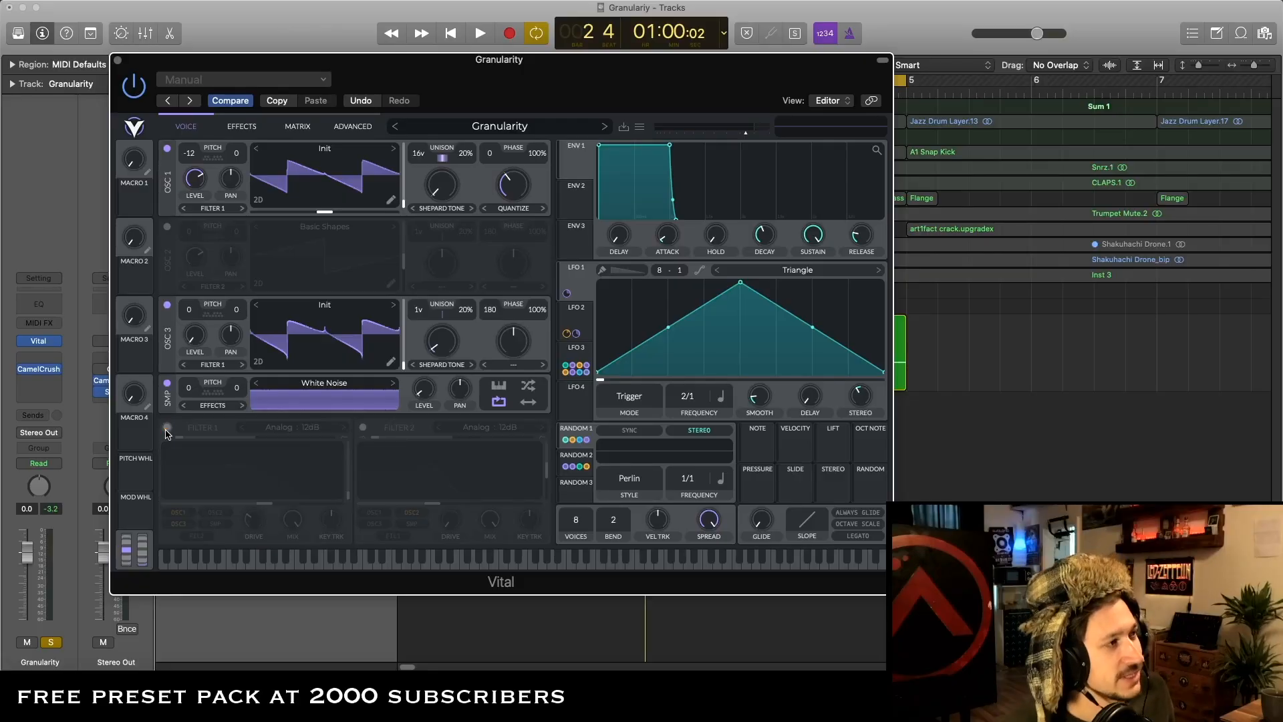
pyautogui.click(168, 383)
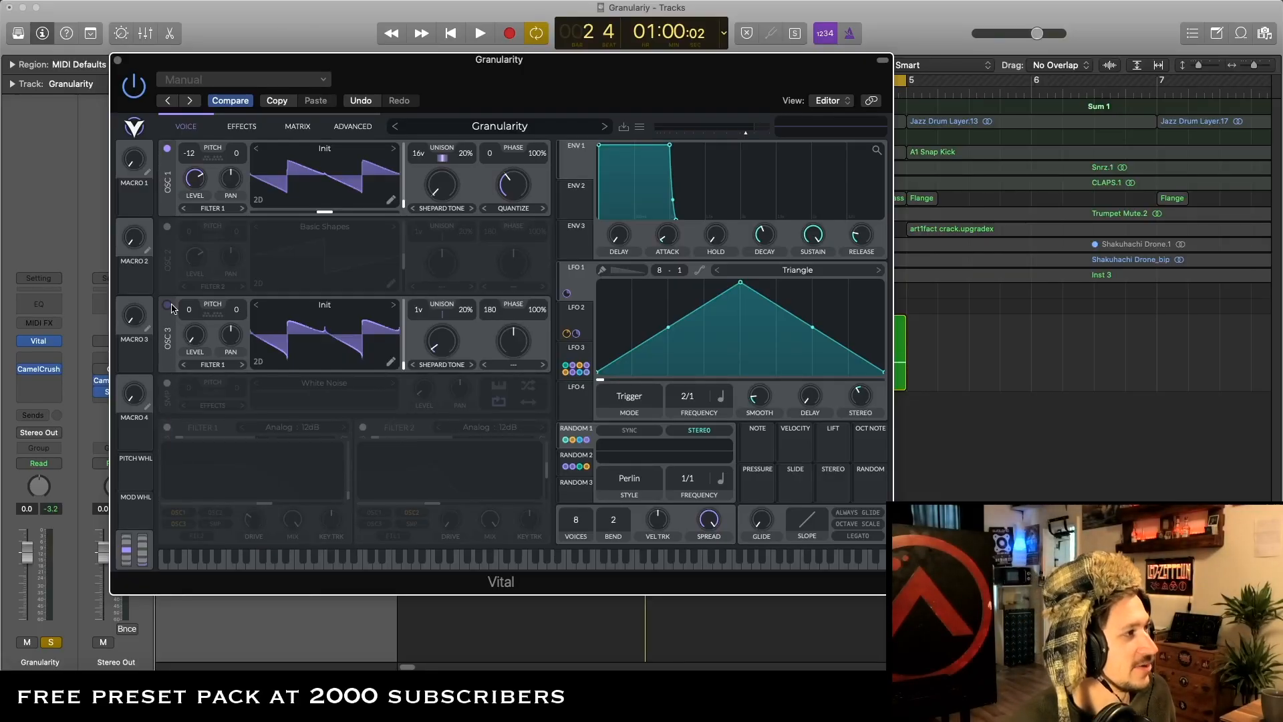
pyautogui.click(168, 306)
# Set oscillator 1's spectral morph and phase distortion modes both to None and listen to the plain waveform
pyautogui.click(454, 208)
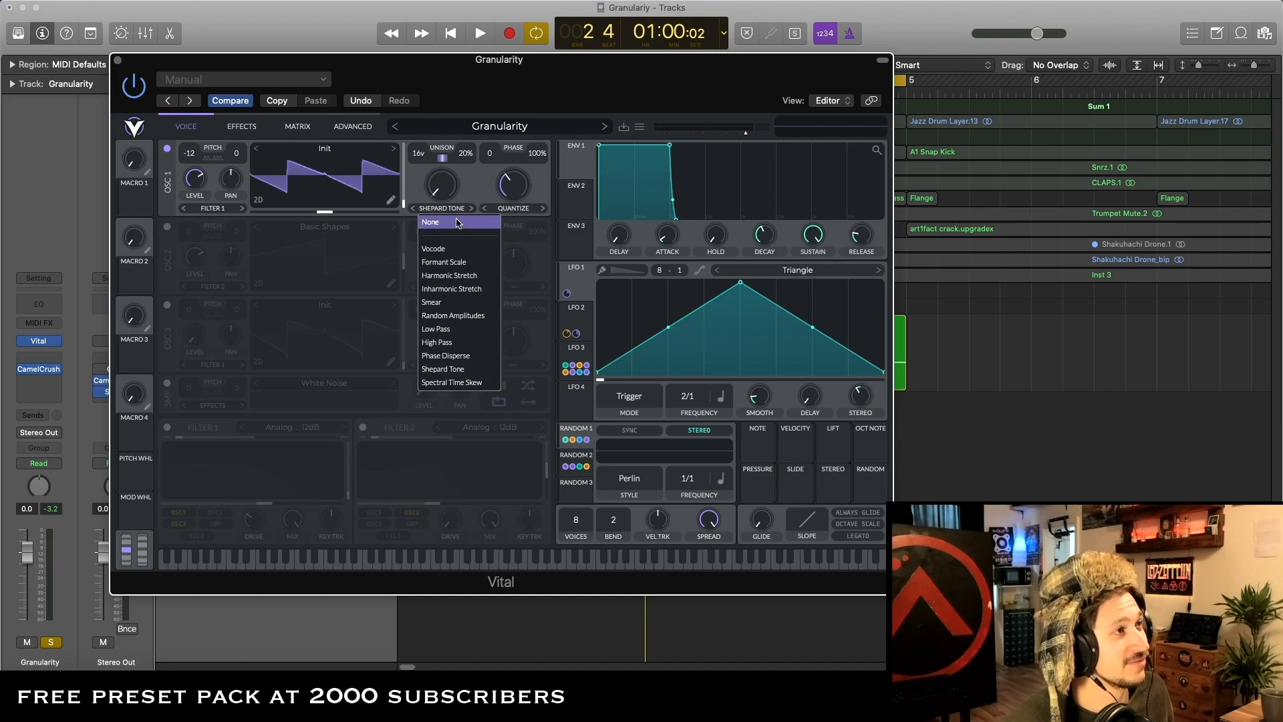
pyautogui.click(457, 221)
pyautogui.click(513, 208)
pyautogui.click(513, 224)
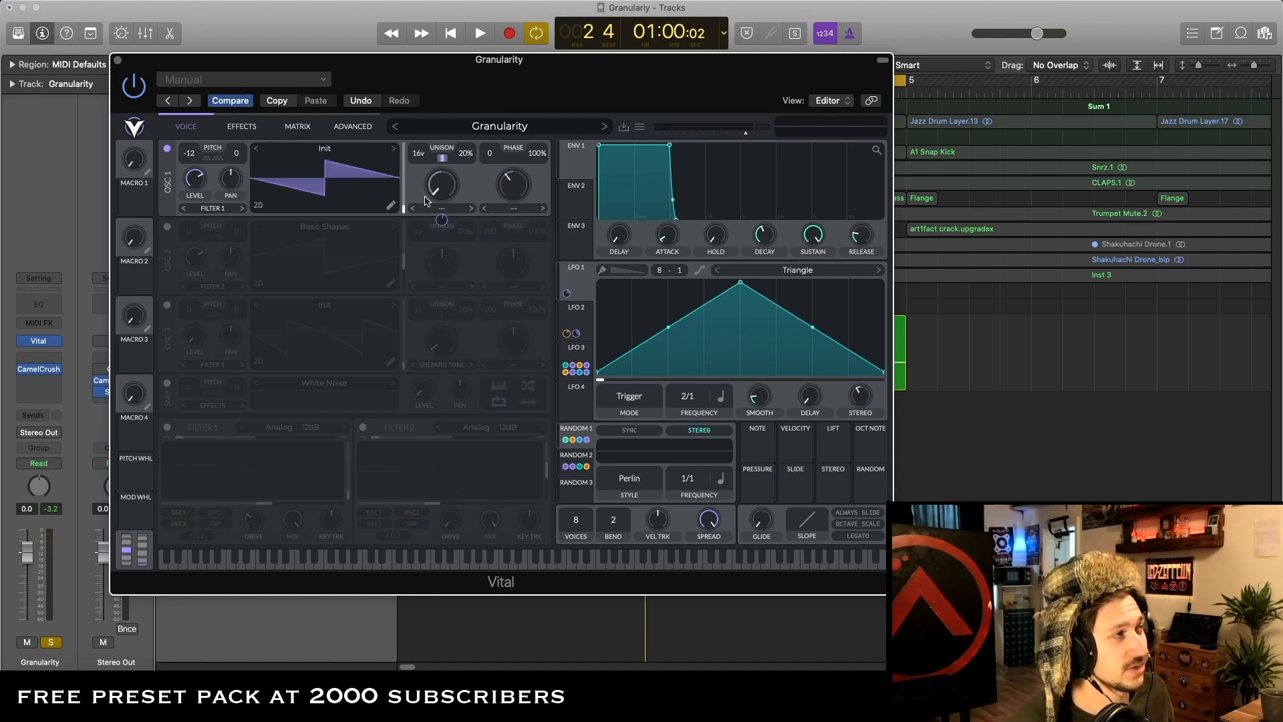
pyautogui.press('space')
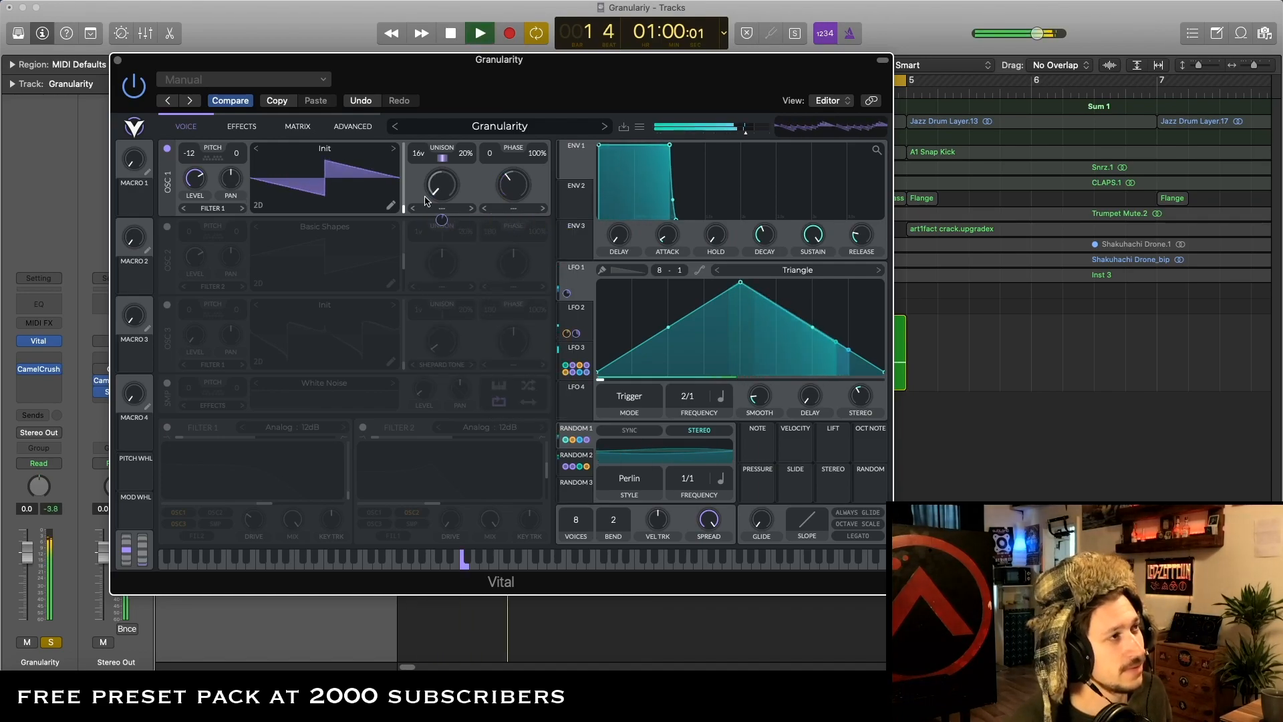
pyautogui.press('space')
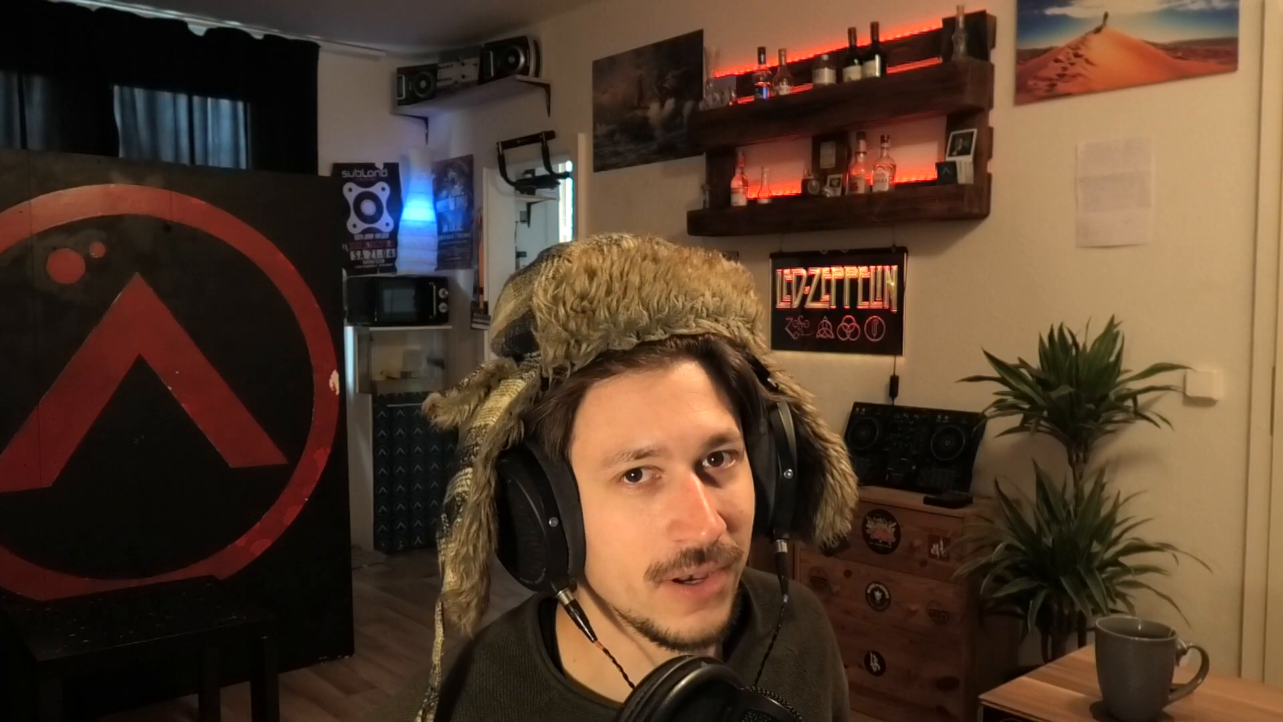
# Set oscillator 1's spectral morph to Shepard Tone and play back the result
pyautogui.click(441, 208)
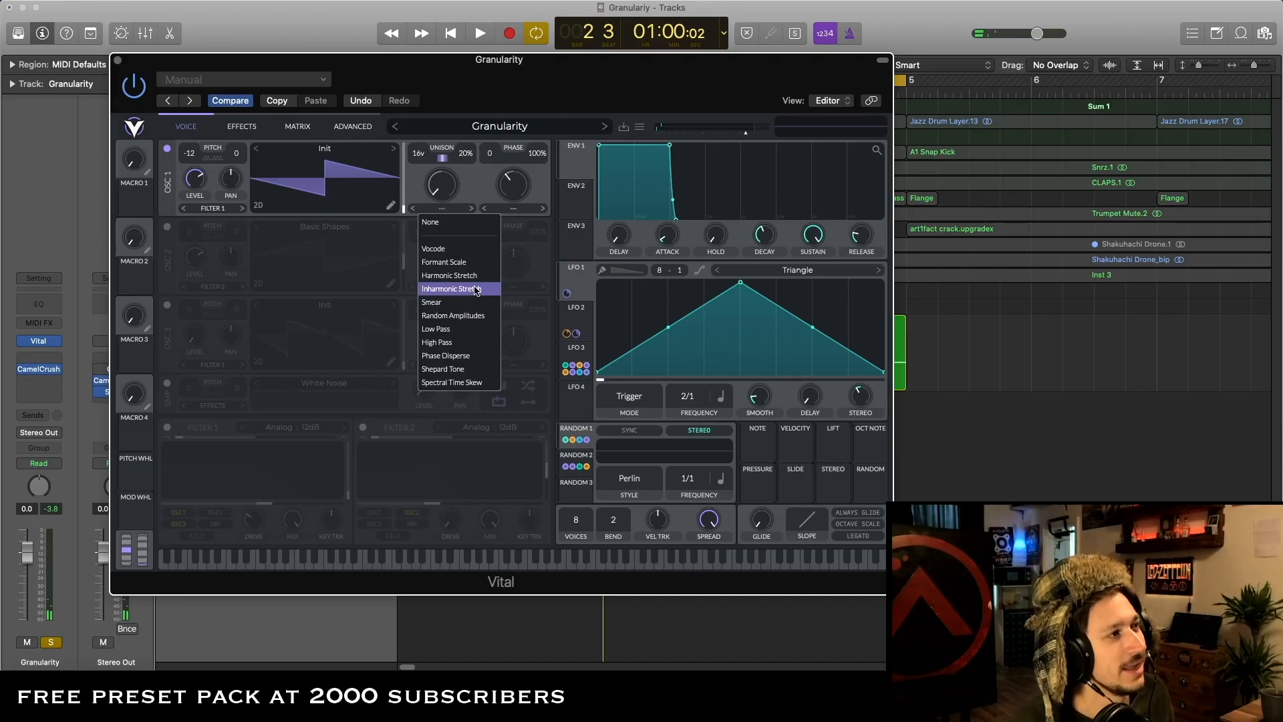
pyautogui.click(466, 369)
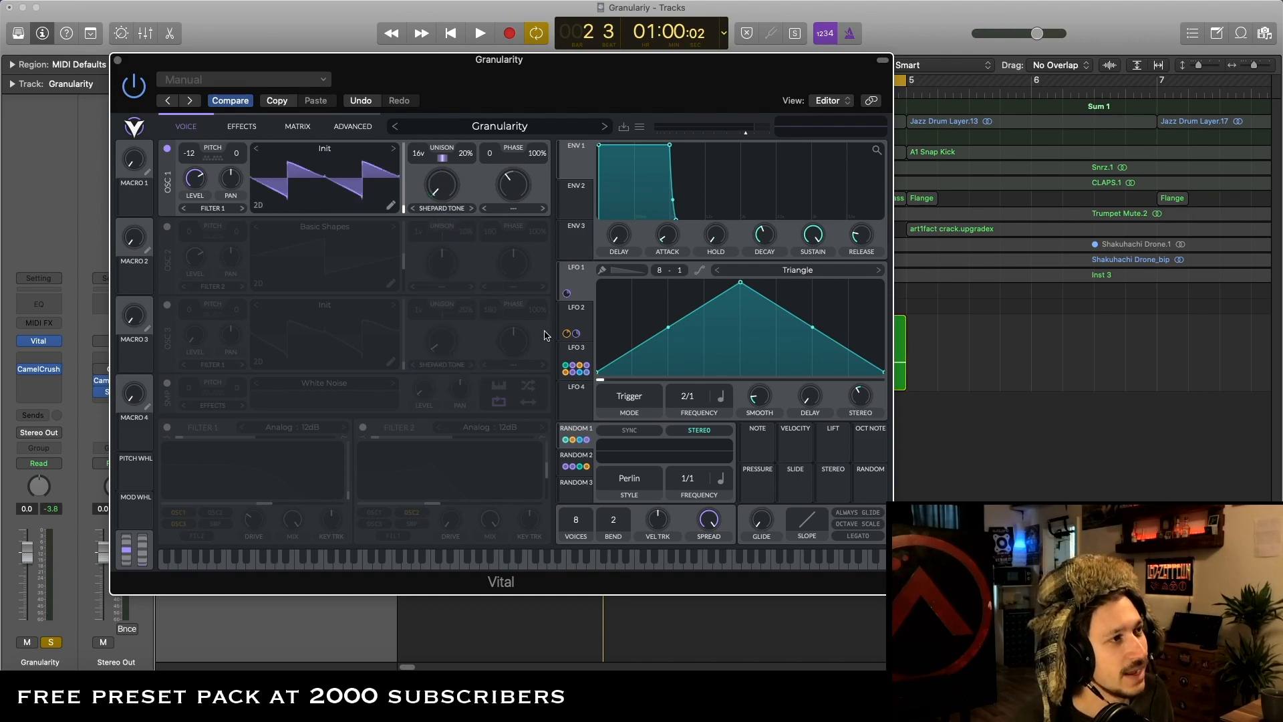
pyautogui.moveTo(446, 222)
pyautogui.press('space')
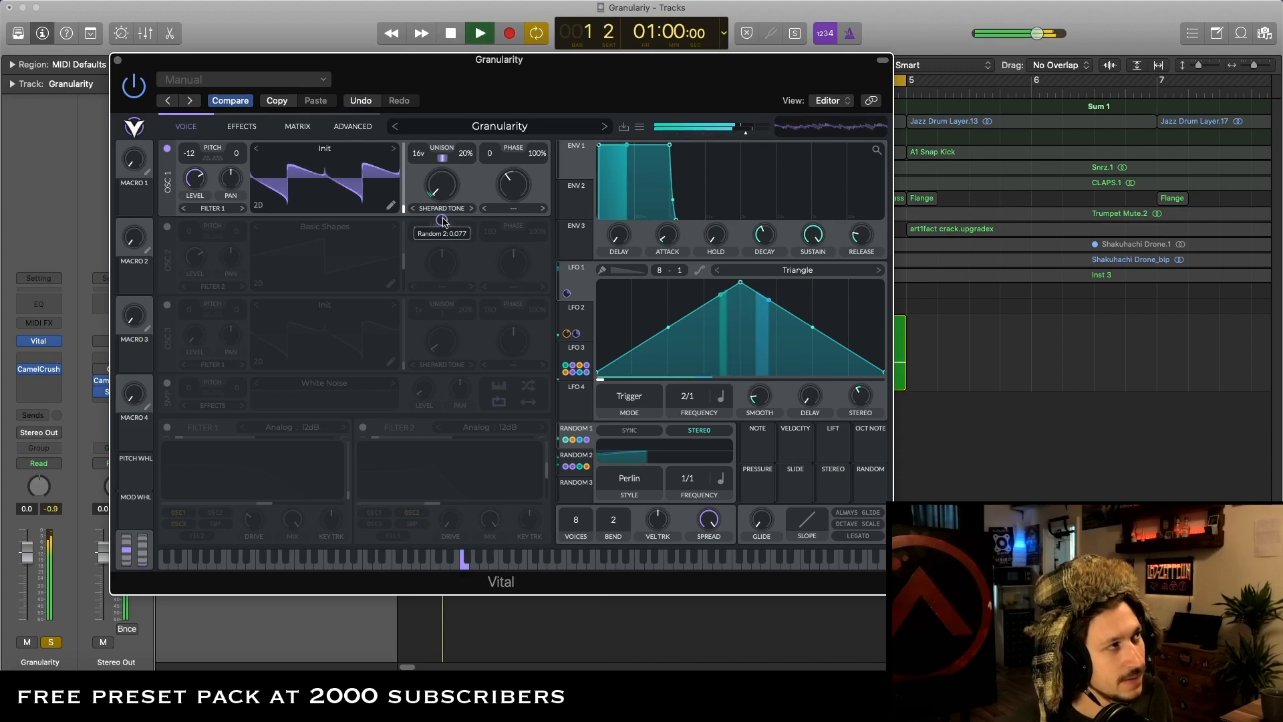
pyautogui.press('space')
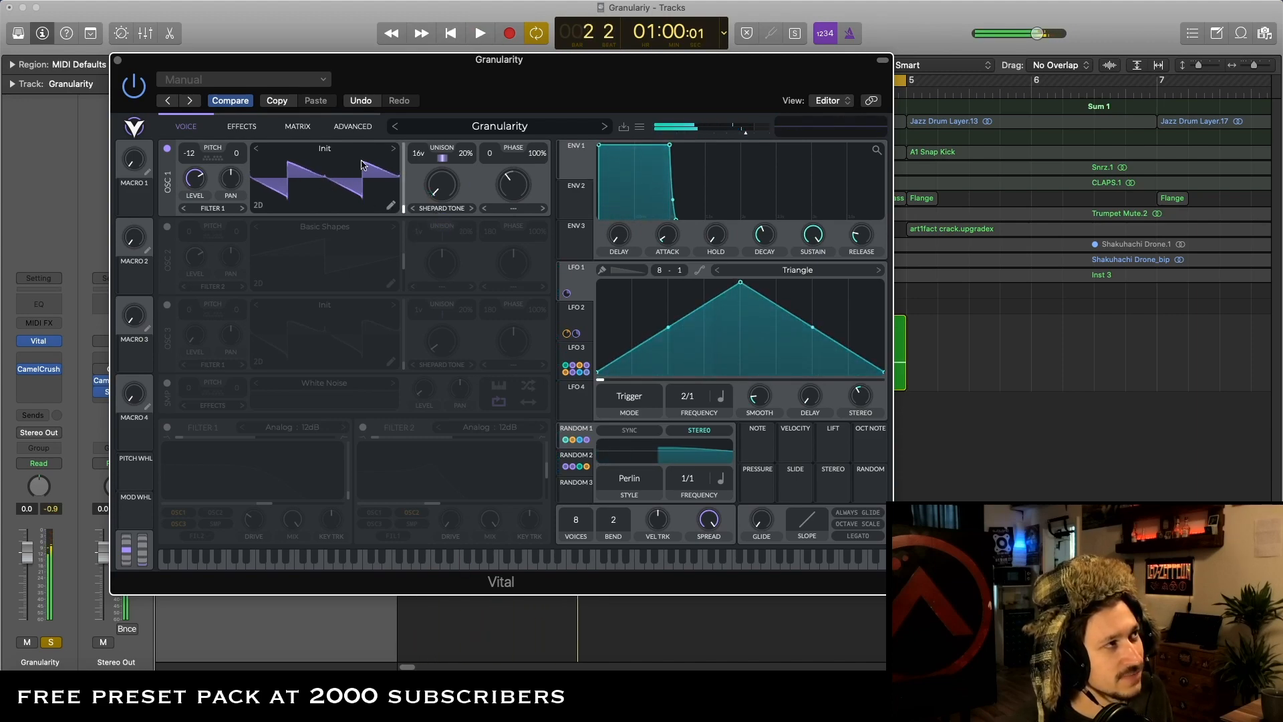
# Set oscillator 1's phase distortion mode to Quantize and play the loop with its LFO 1 modulation
pyautogui.click(513, 209)
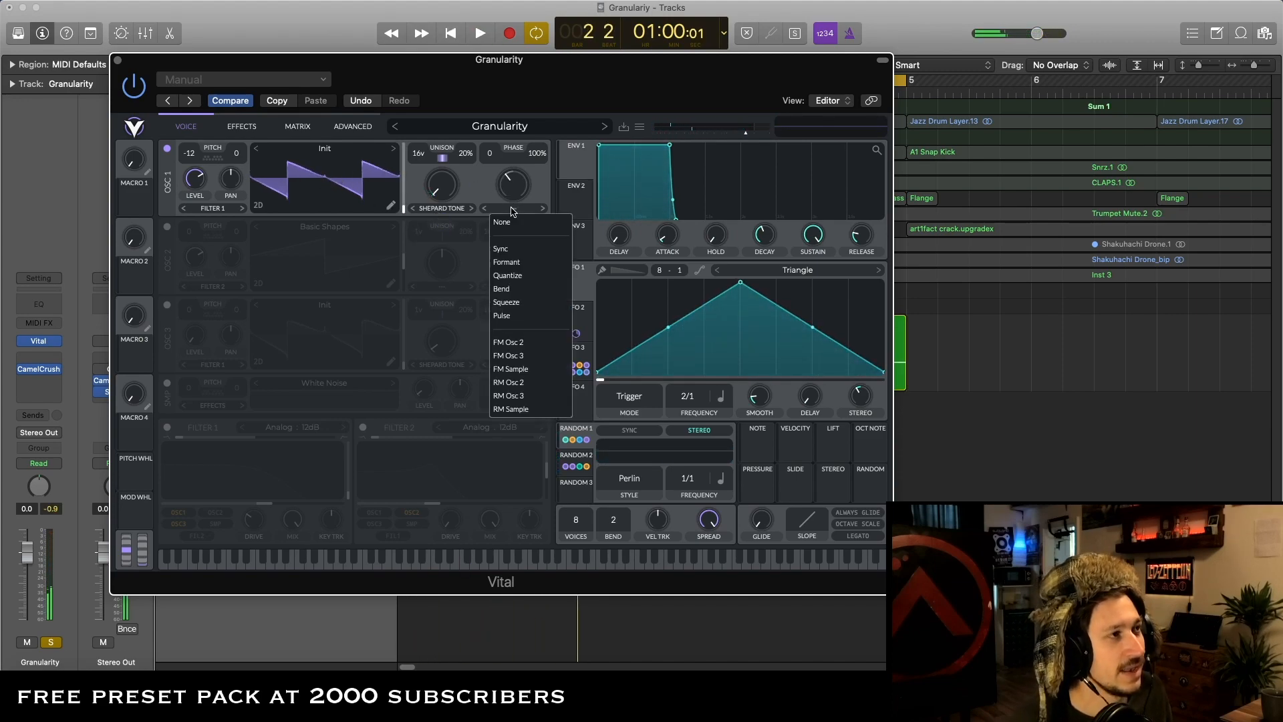
pyautogui.click(528, 275)
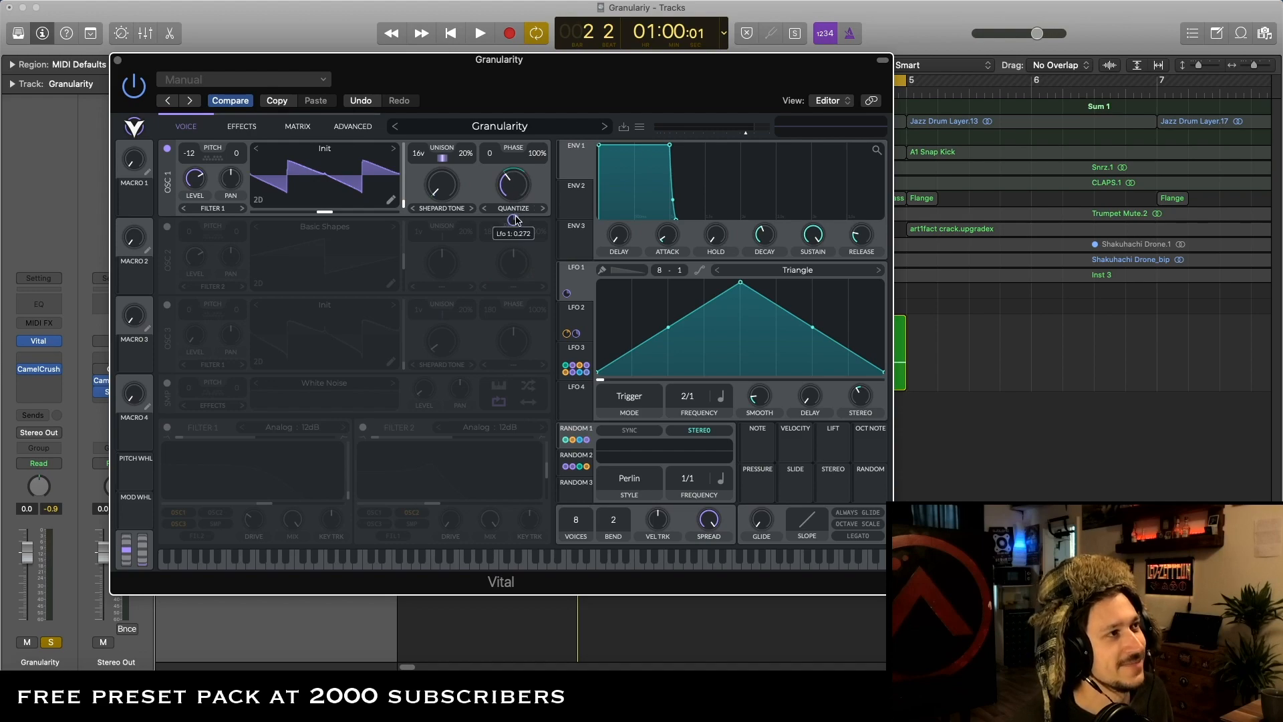
pyautogui.press('space')
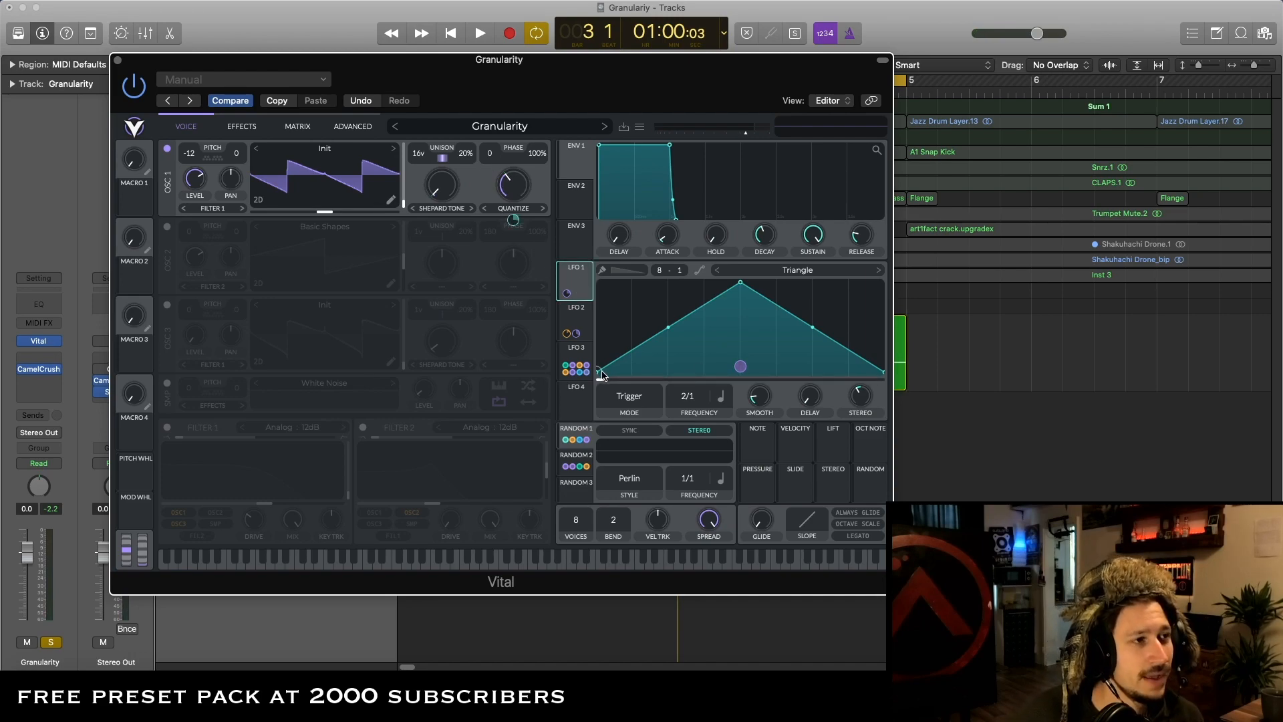
pyautogui.press('space')
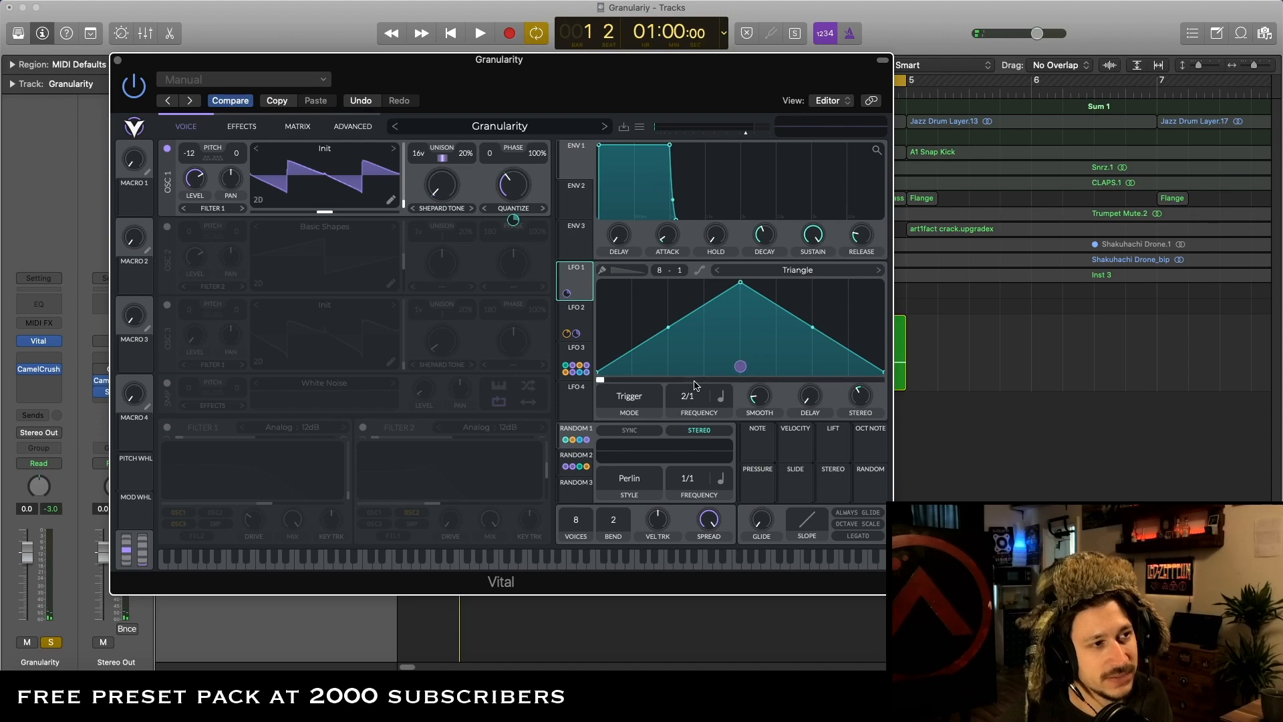
# Examine which parameters Random 1 modulates and listen to its effect during playback
pyautogui.moveTo(746, 372)
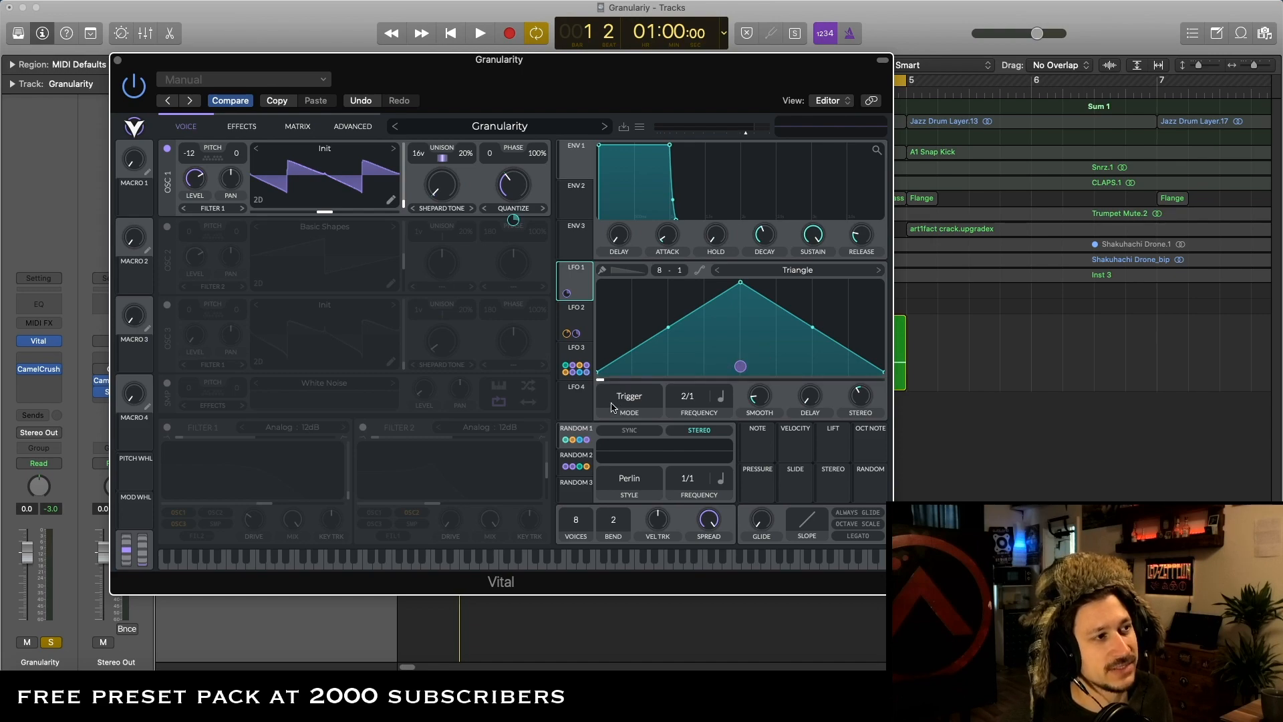
pyautogui.click(583, 431)
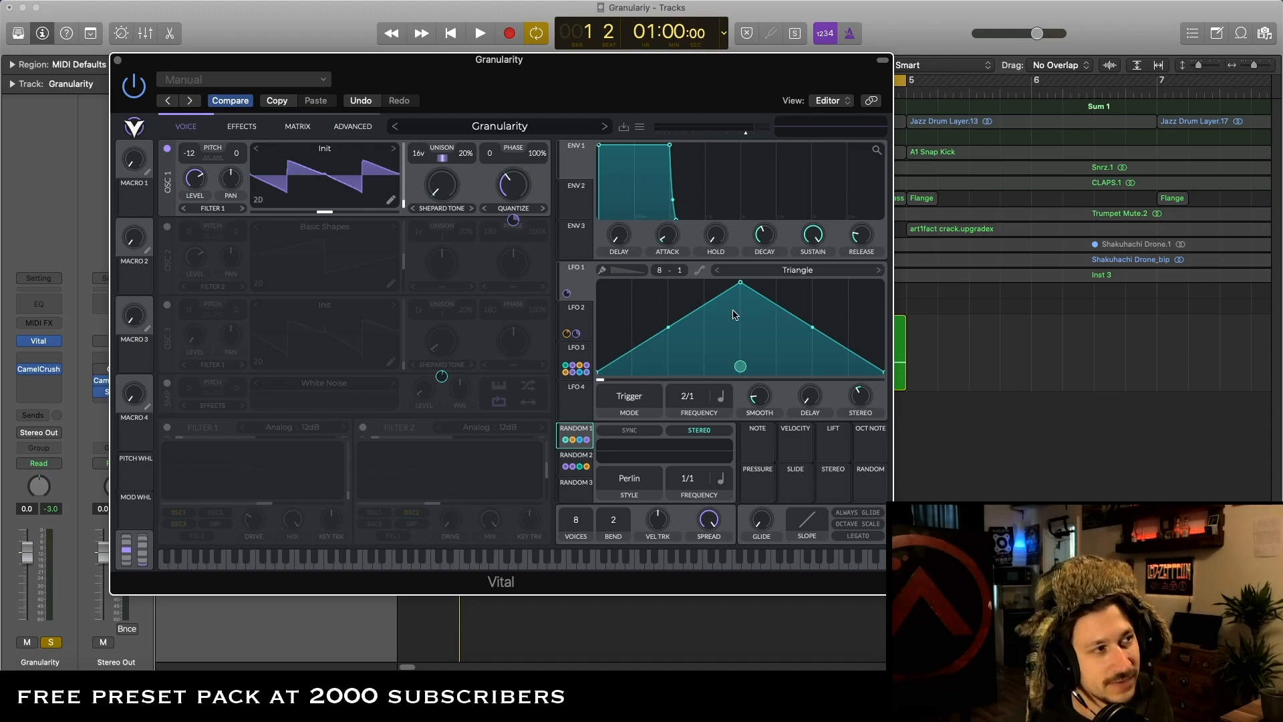
pyautogui.press('space')
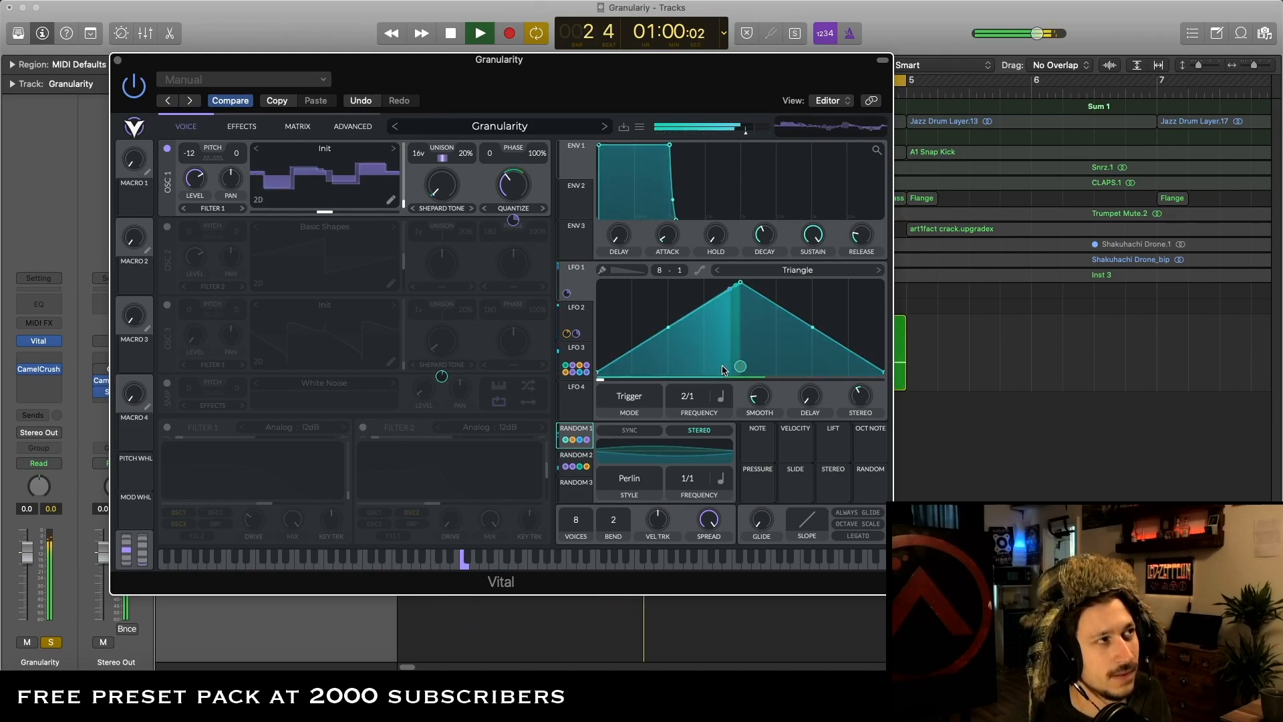
pyautogui.press('space')
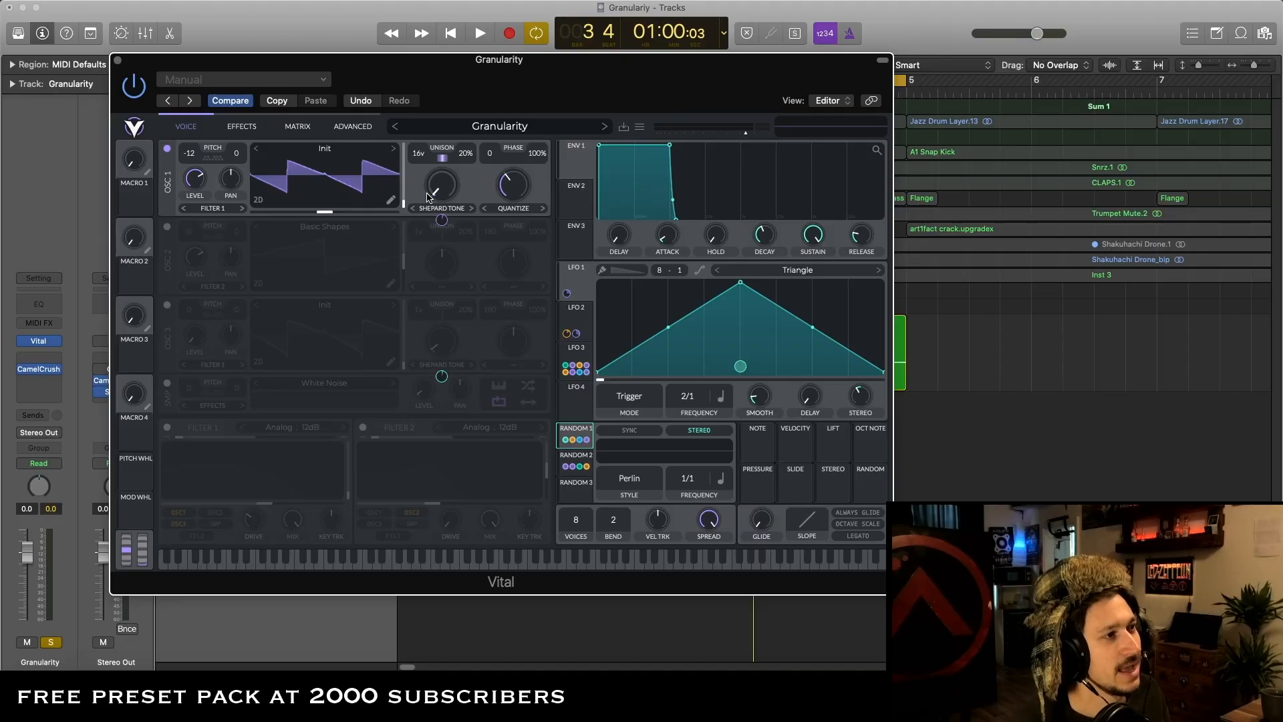
# Turn the white noise sampler back on and listen to it together with oscillator 1
pyautogui.moveTo(753, 400)
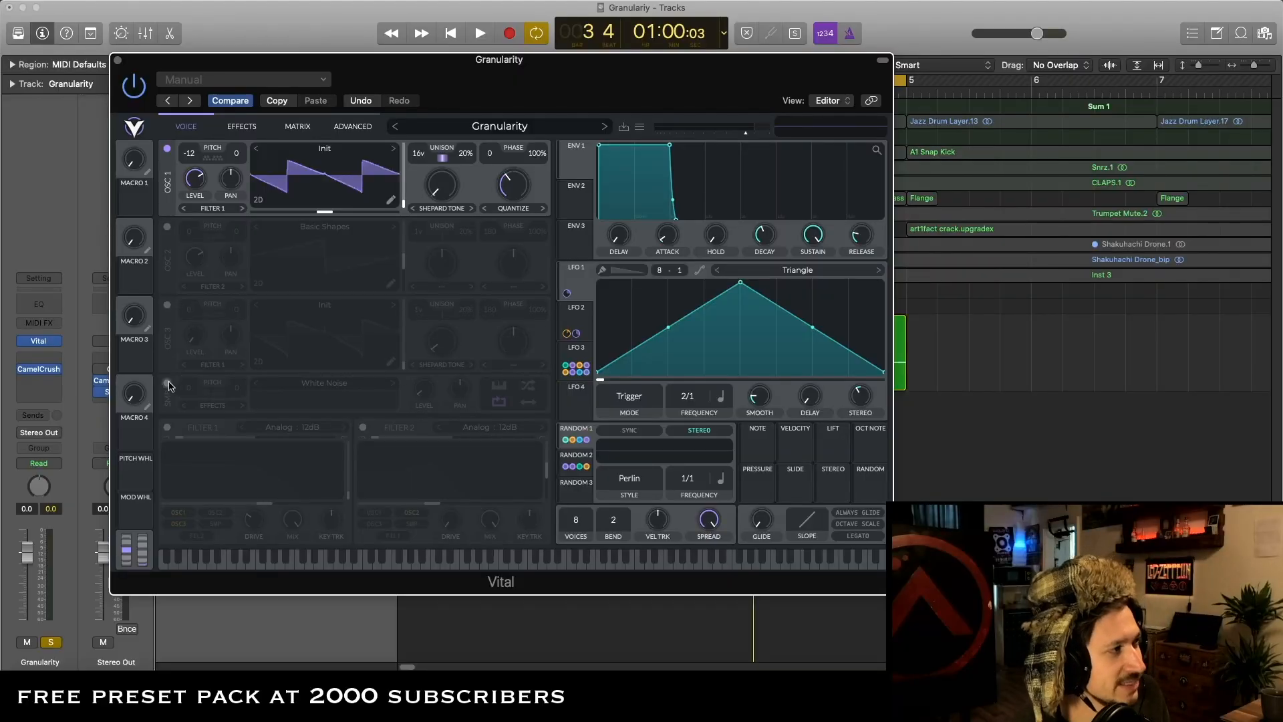
pyautogui.click(168, 383)
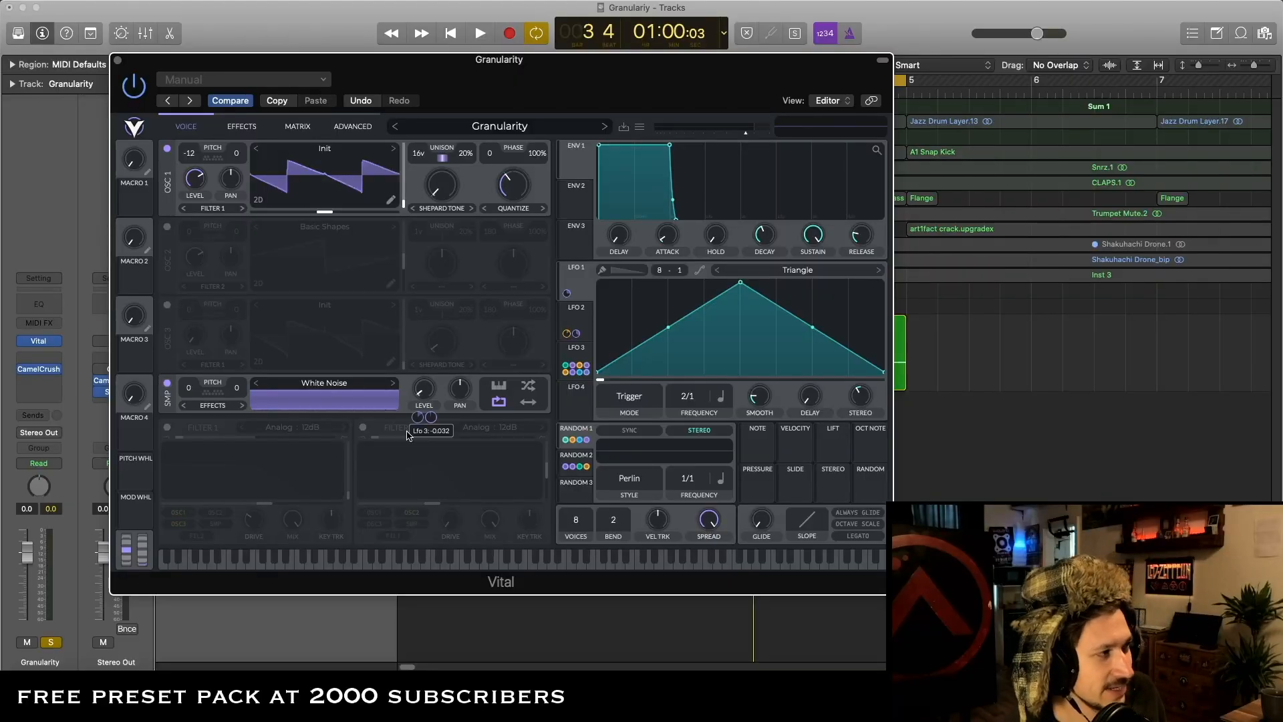
pyautogui.press('space')
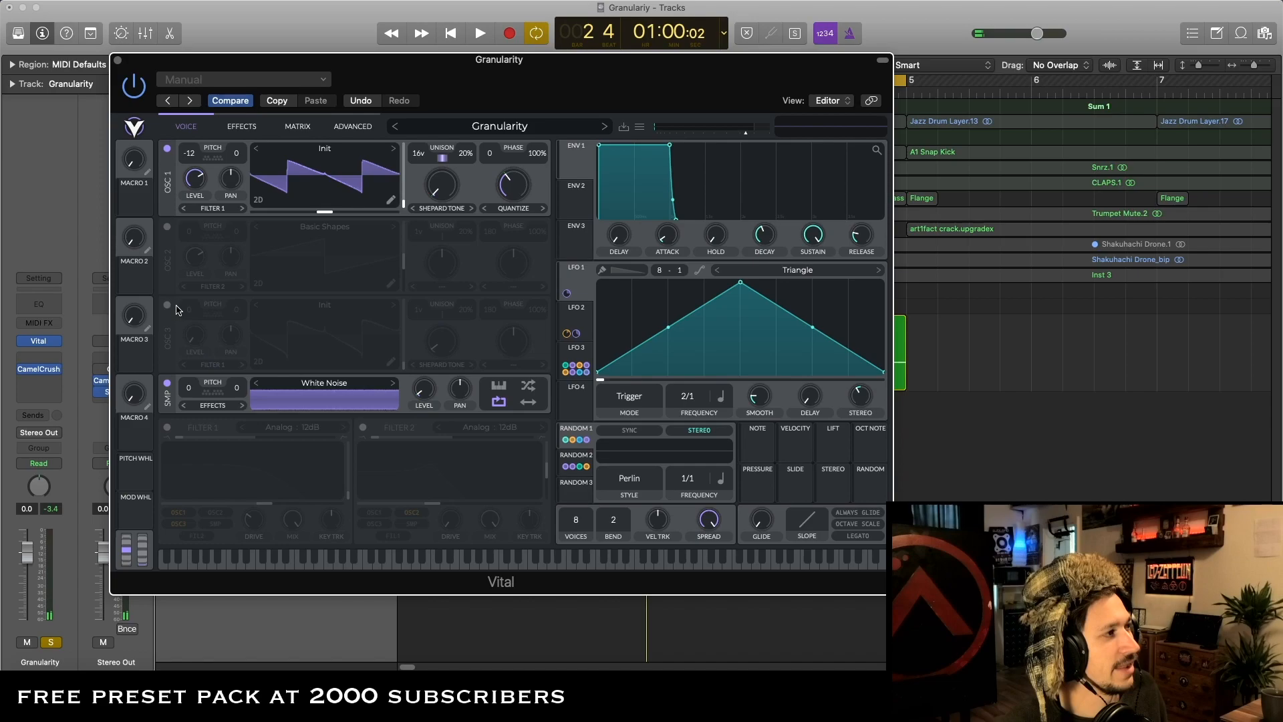
# Turn oscillator 3 back on and set its spectral morph to None
pyautogui.click(167, 306)
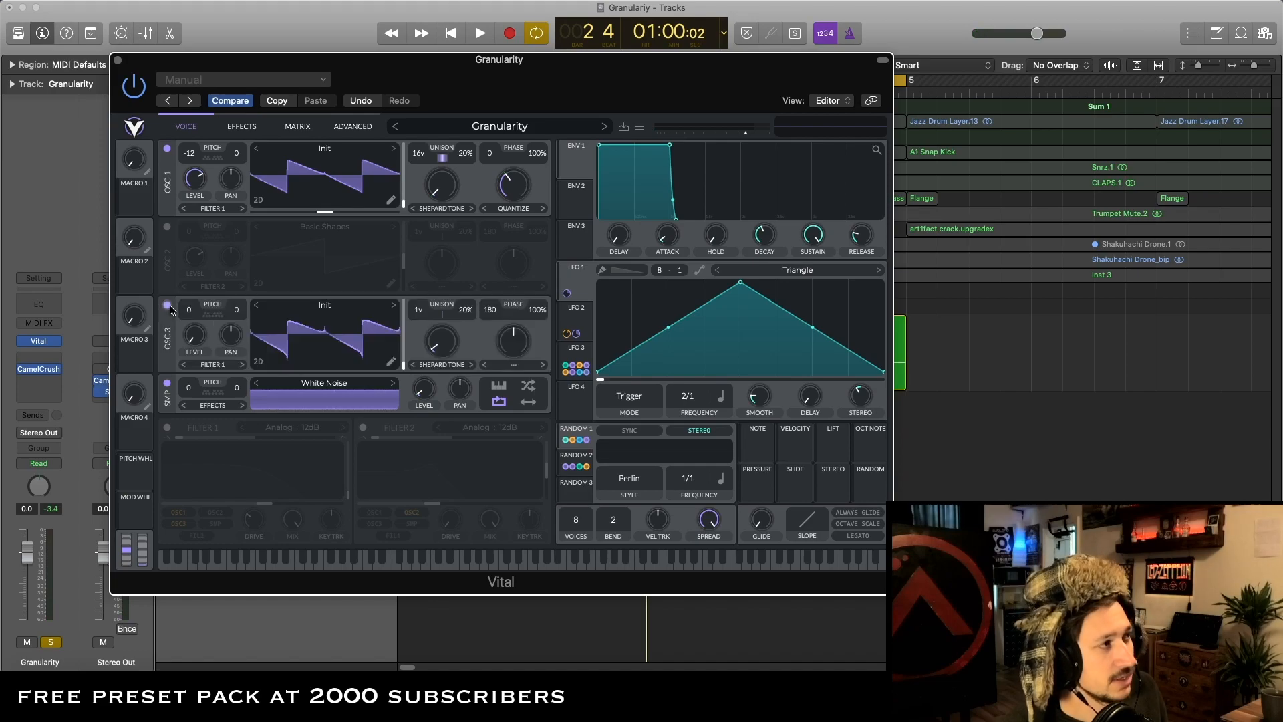
pyautogui.click(436, 371)
pyautogui.click(435, 379)
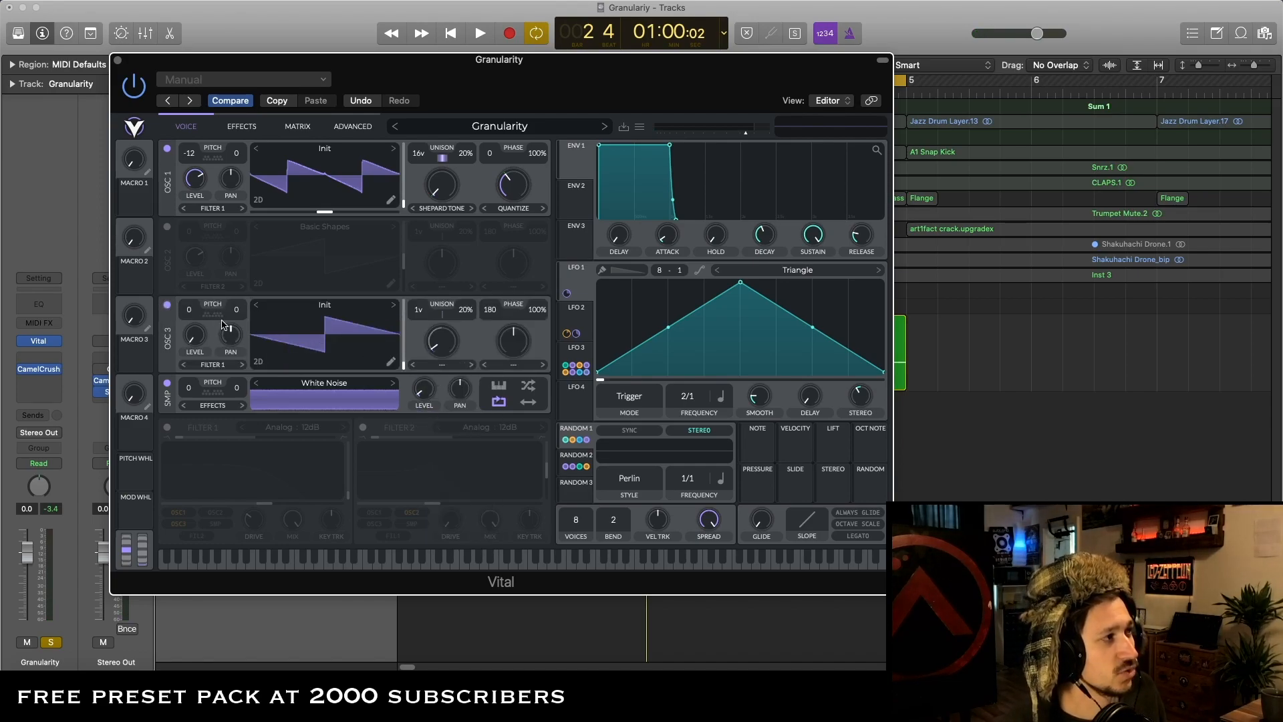
# Raise oscillator 3's level to 0.500 and play the loop to hear its unmorphed waveform
pyautogui.press('space')
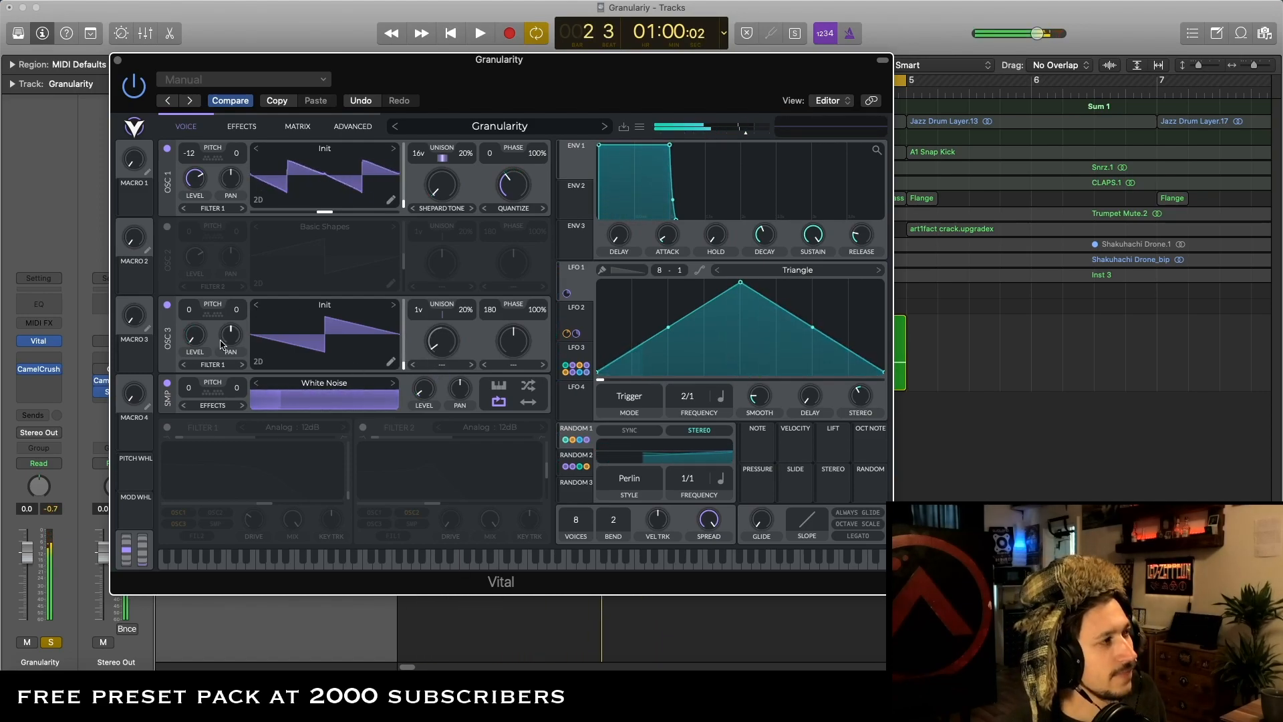
pyautogui.press('space')
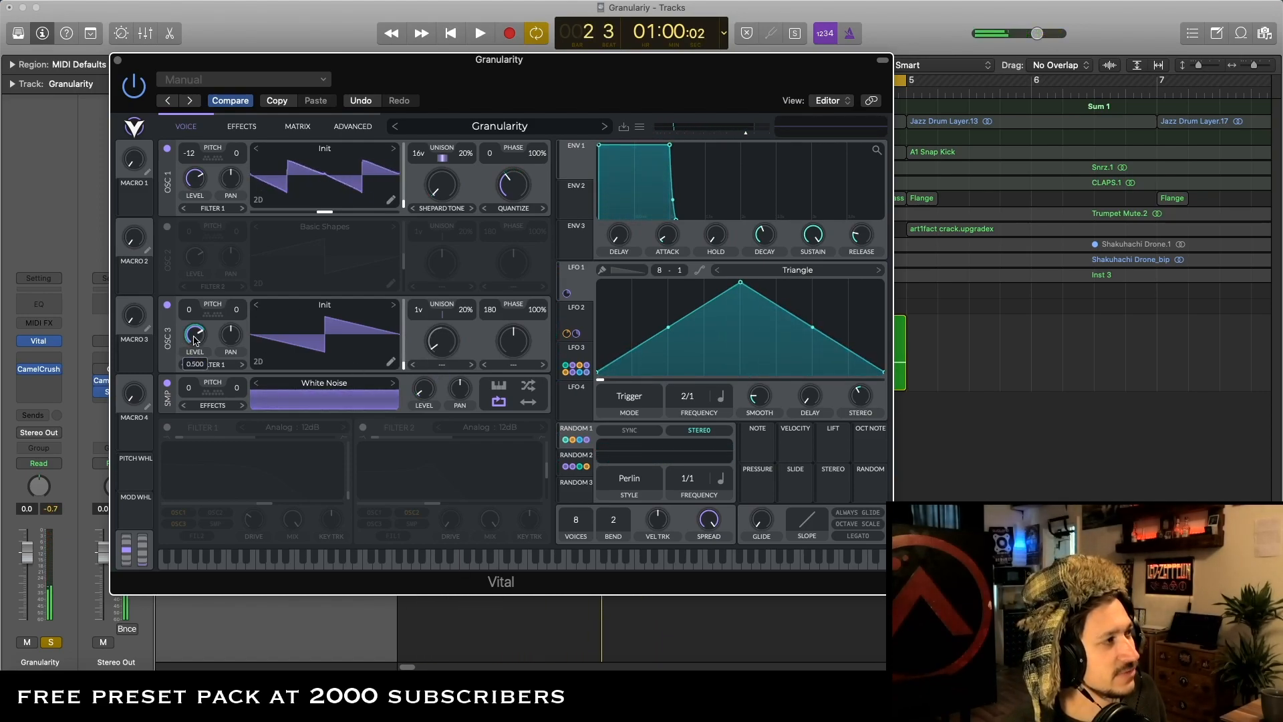
pyautogui.press('space')
pyautogui.press('space')
# Set oscillator 3's spectral morph to Shepard Tone and play back the loop
pyautogui.click(436, 367)
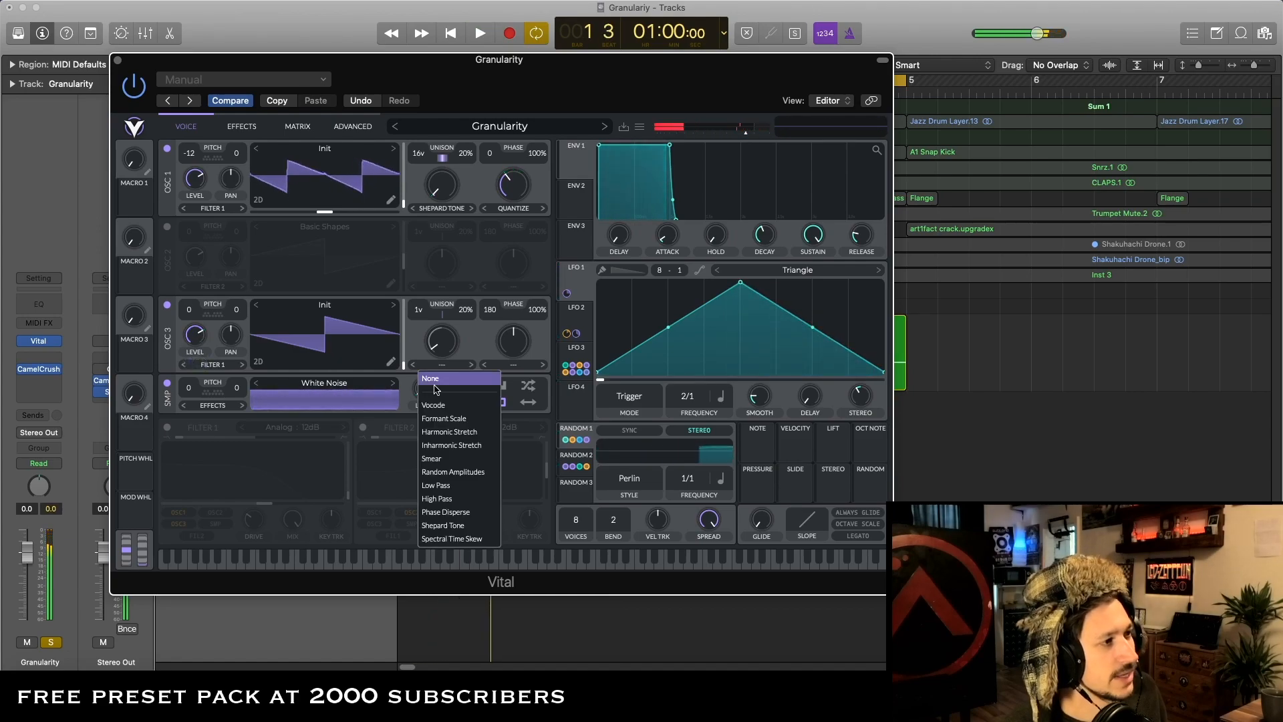
pyautogui.click(459, 525)
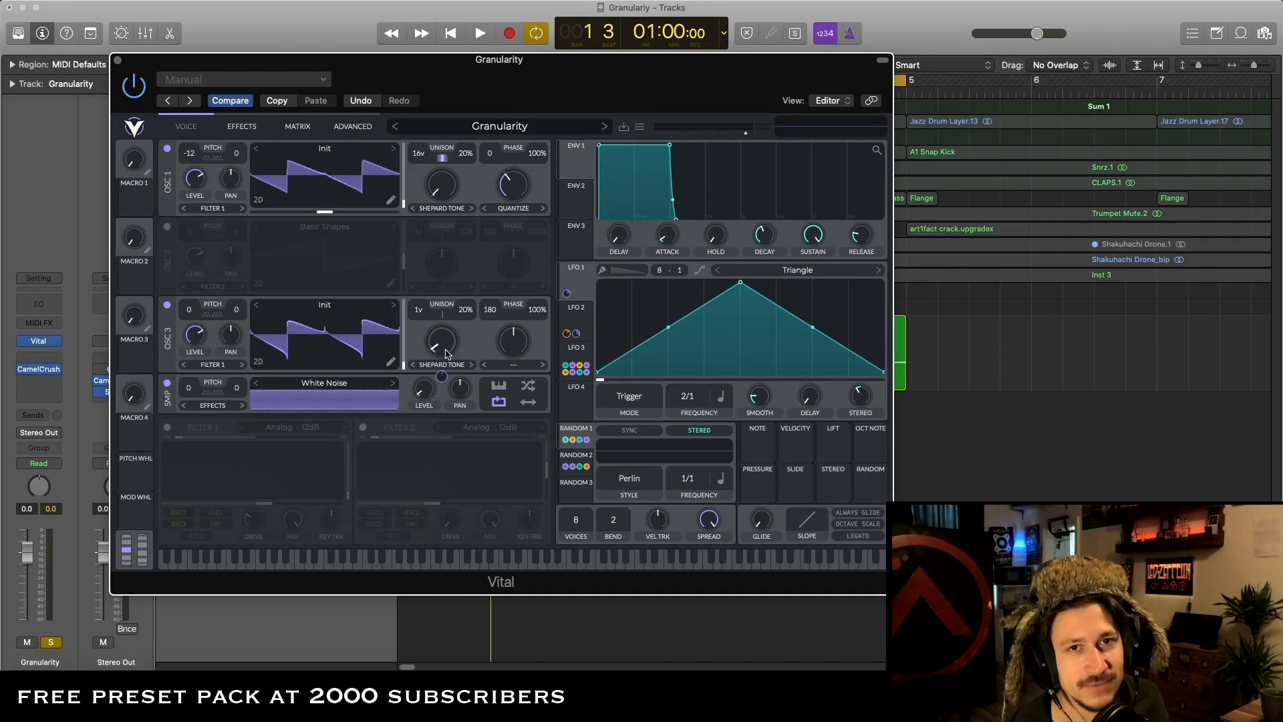
pyautogui.press('space')
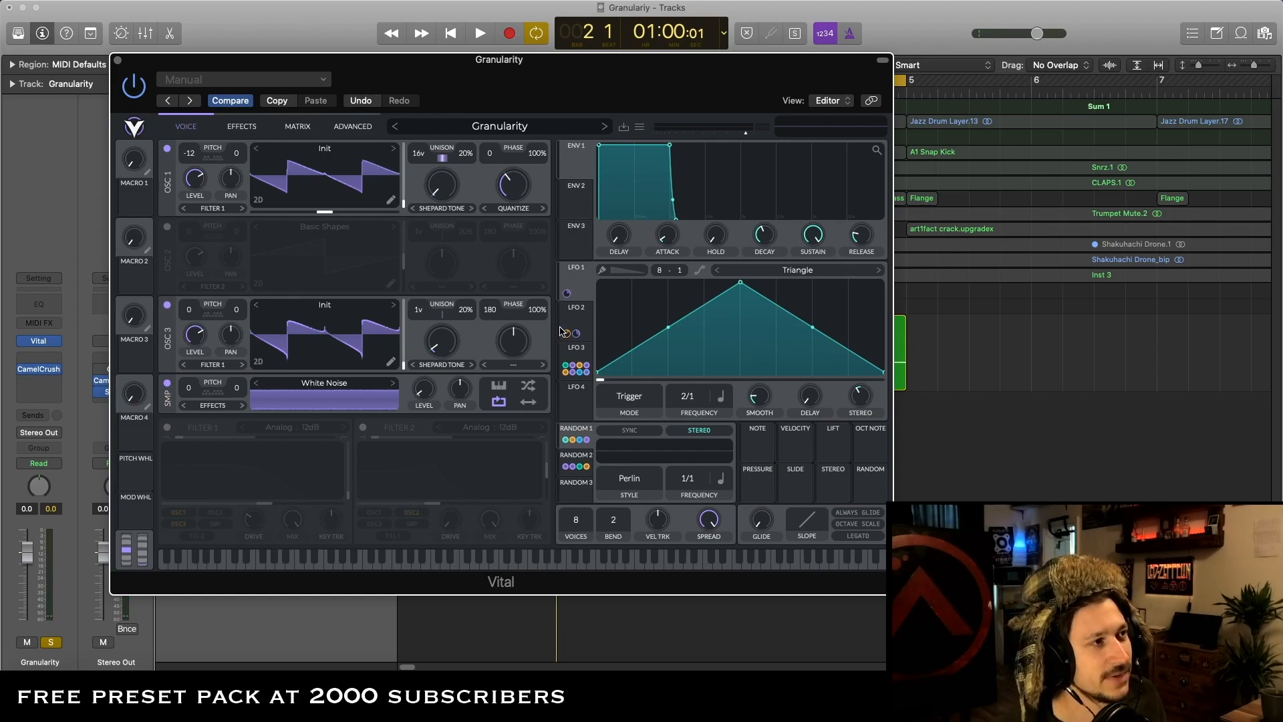
# Show LFO 3's curve and modulation targets, and turn oscillator 3's base level all the way down
pyautogui.click(582, 353)
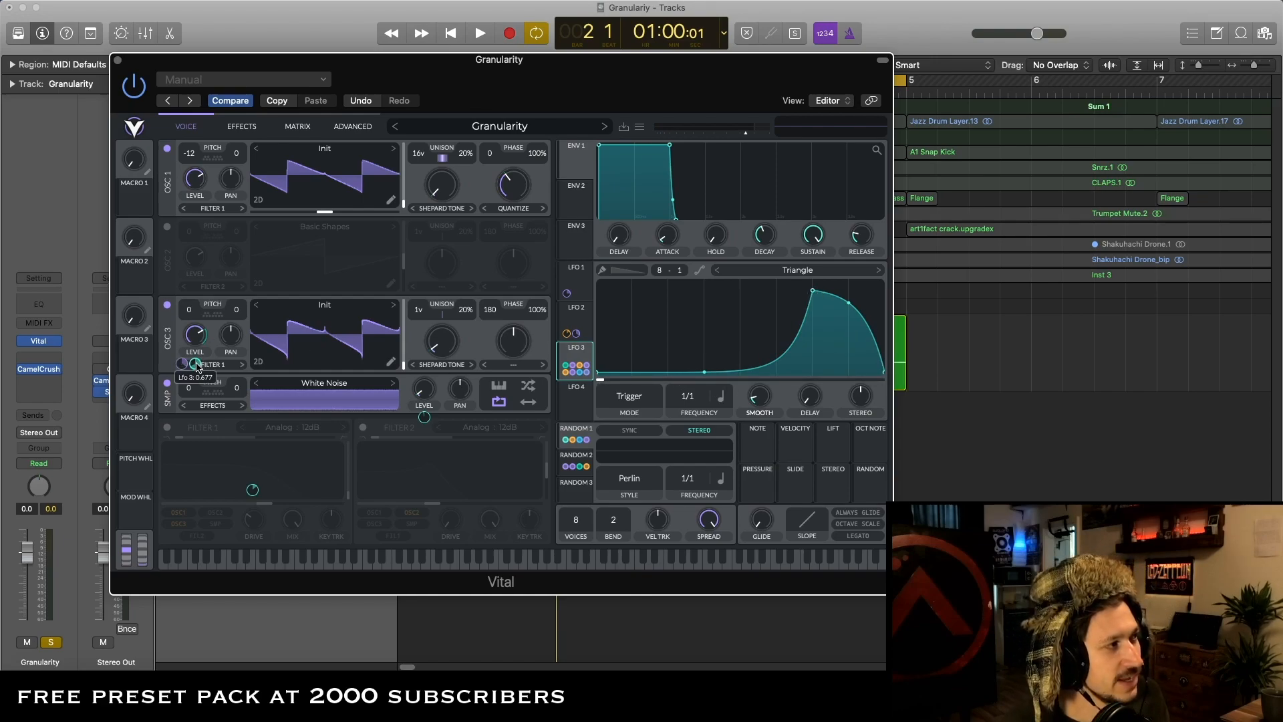
pyautogui.moveTo(189, 341); pyautogui.dragTo(193, 461)
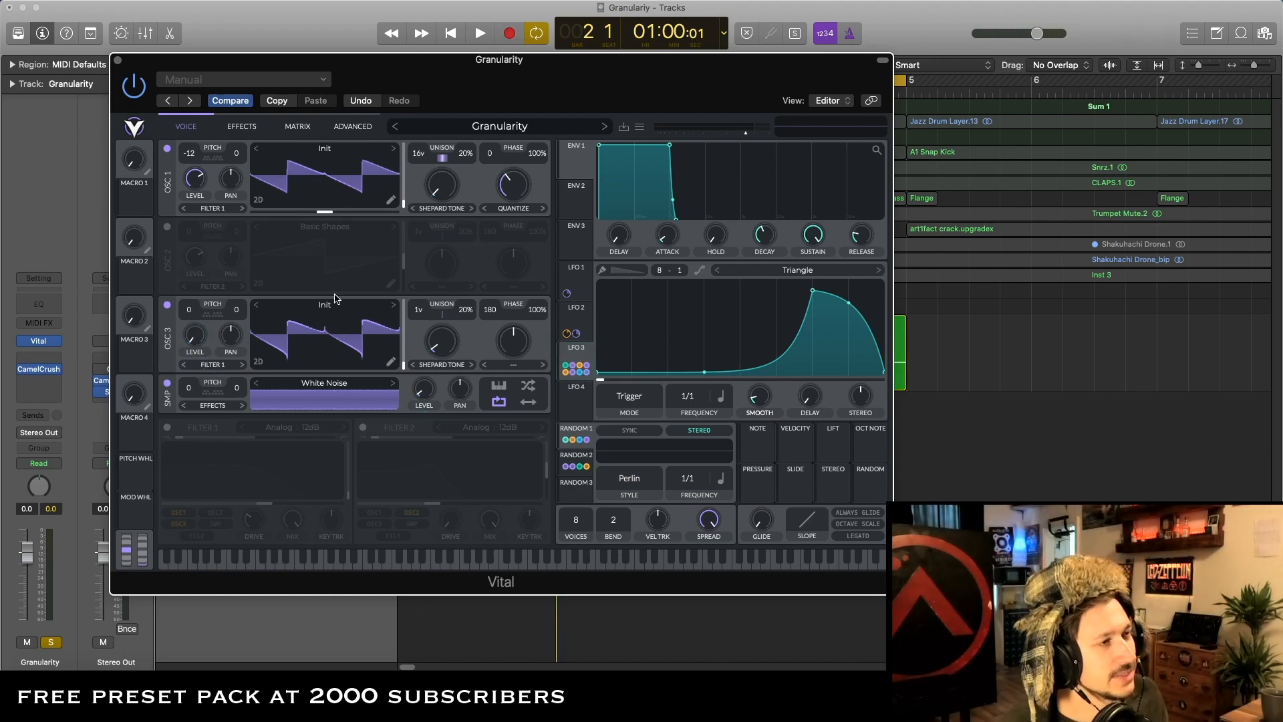
# Play back oscillator 3's modulated level, and compare the loop without and with Filter 1, leaving the filter on
pyautogui.press('space')
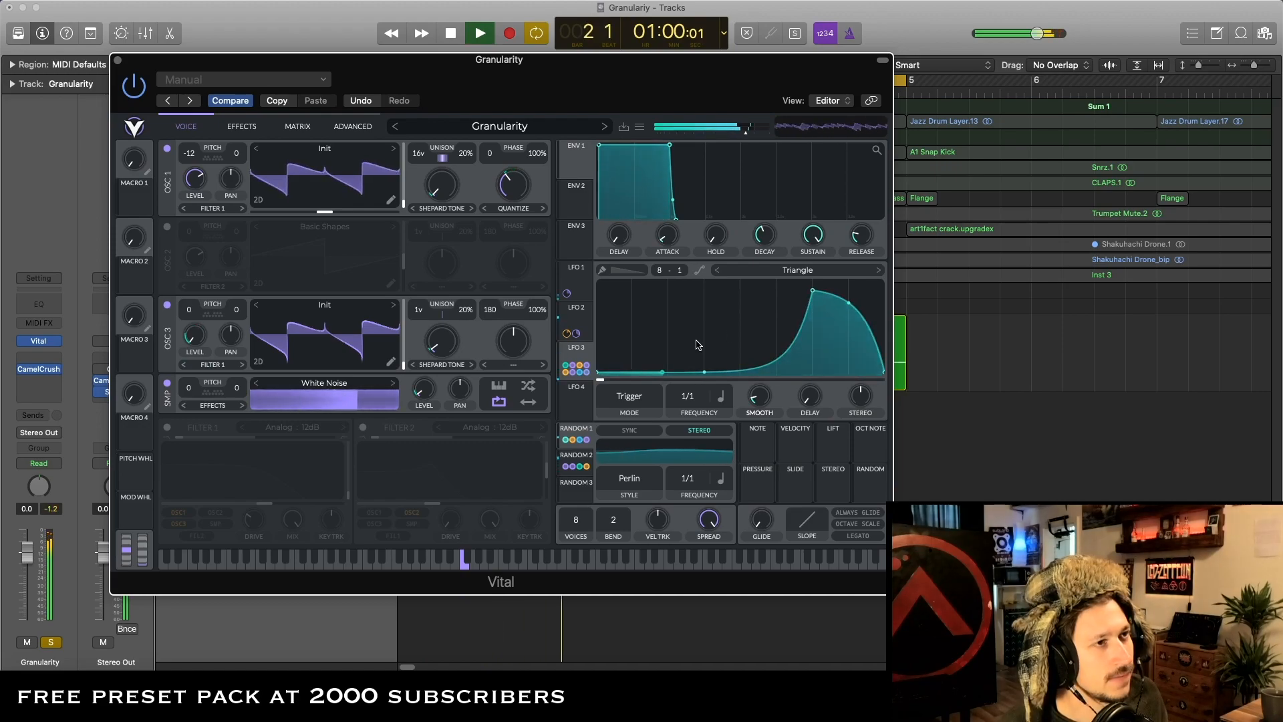
pyautogui.press('space')
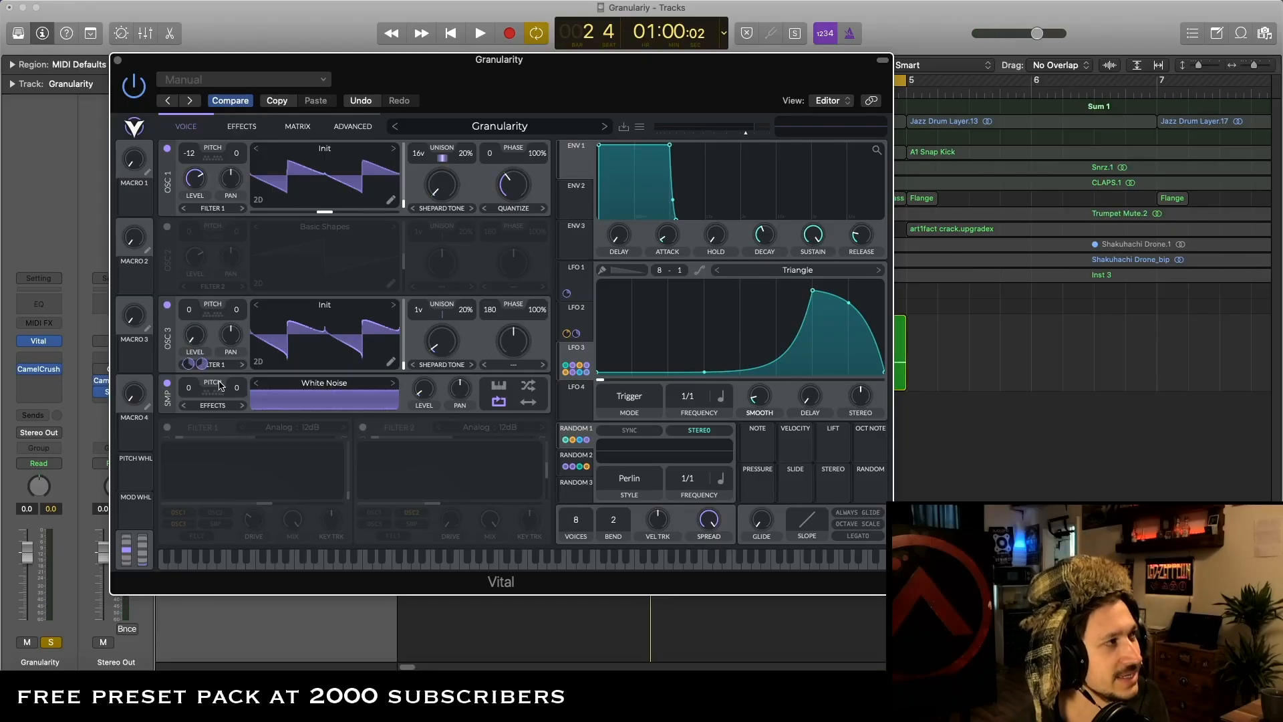
pyautogui.click(168, 428)
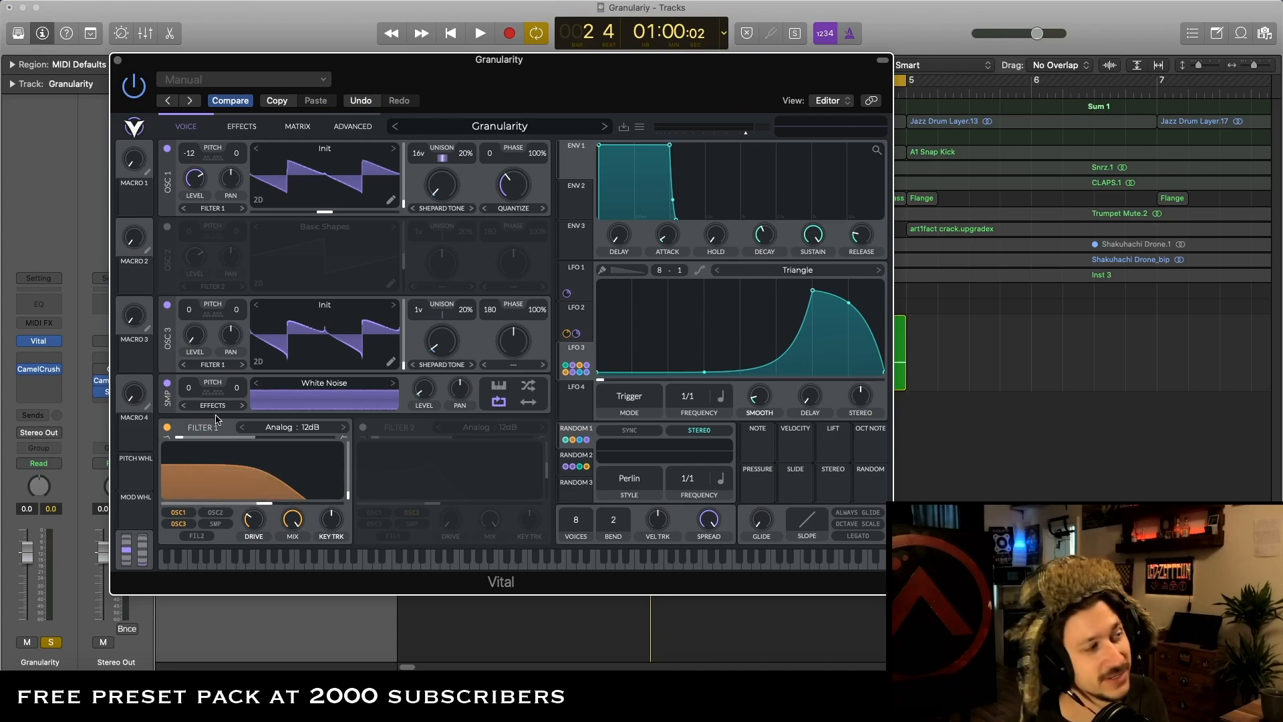
pyautogui.press('space')
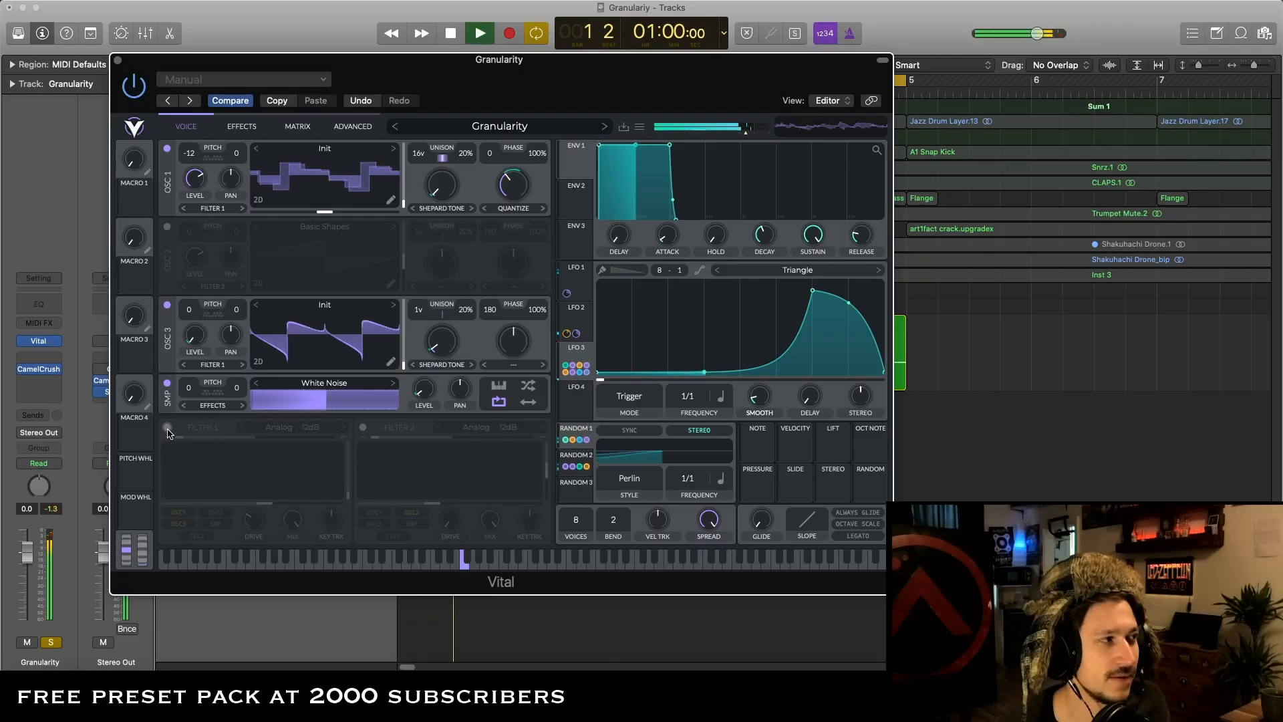
pyautogui.click(167, 428)
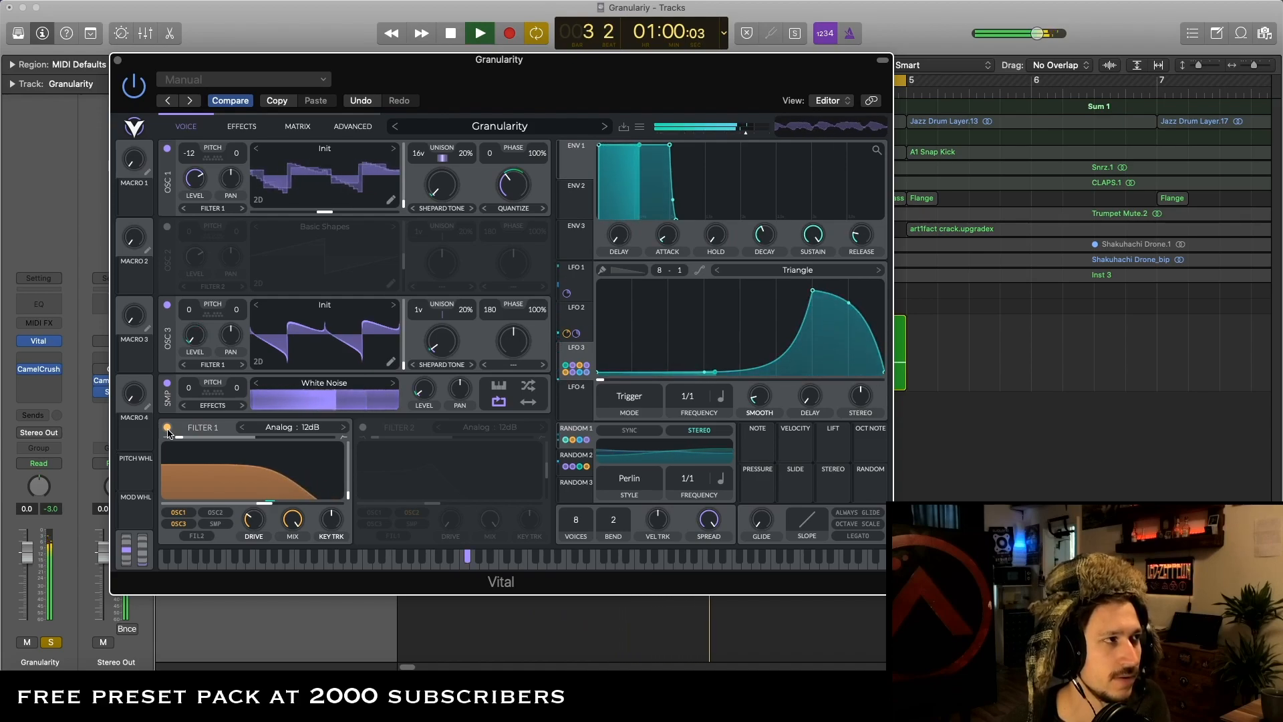
pyautogui.click(513, 364)
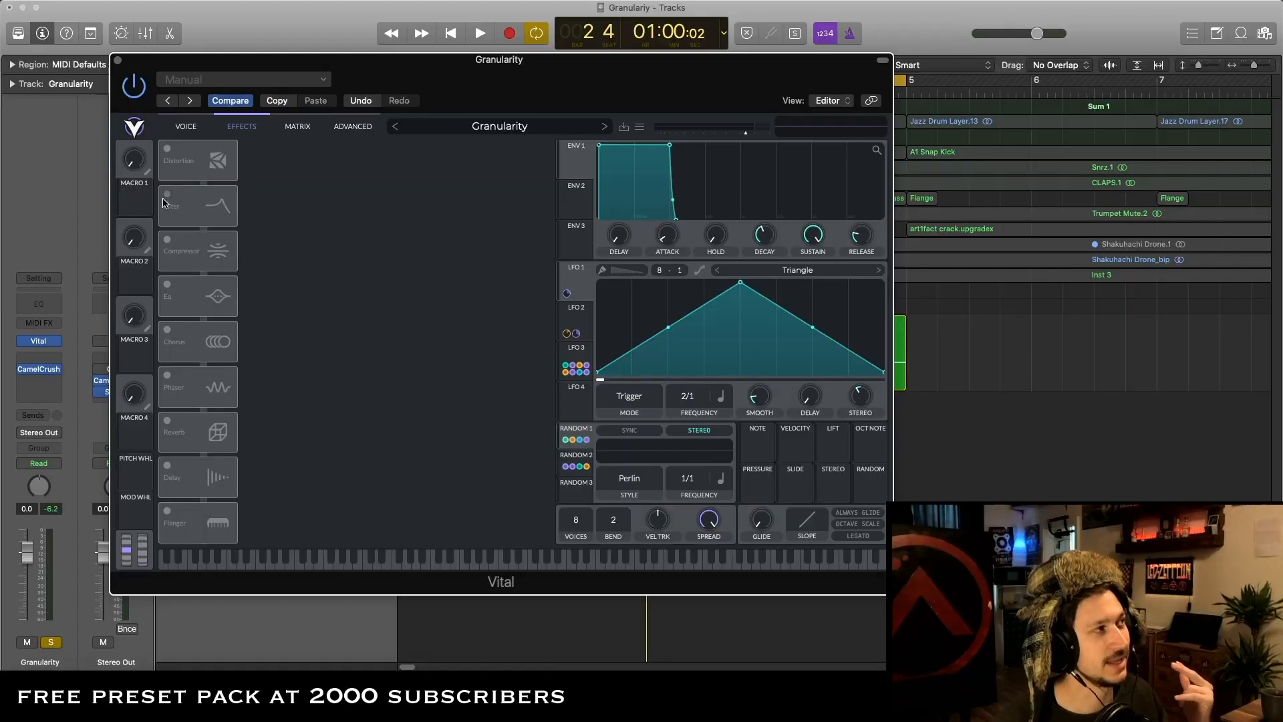
# Turn on the Soft Clip distortion effect by itself and play the loop through it
pyautogui.click(166, 195)
pyautogui.click(167, 195)
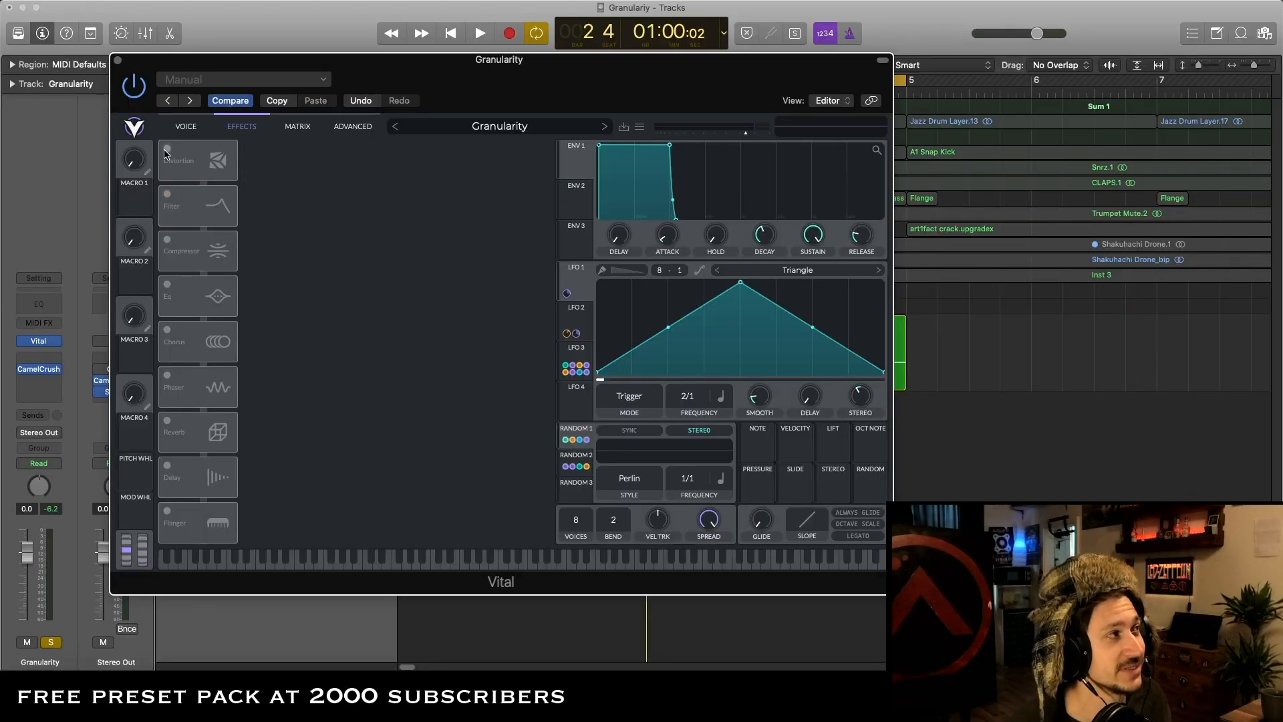
pyautogui.click(167, 150)
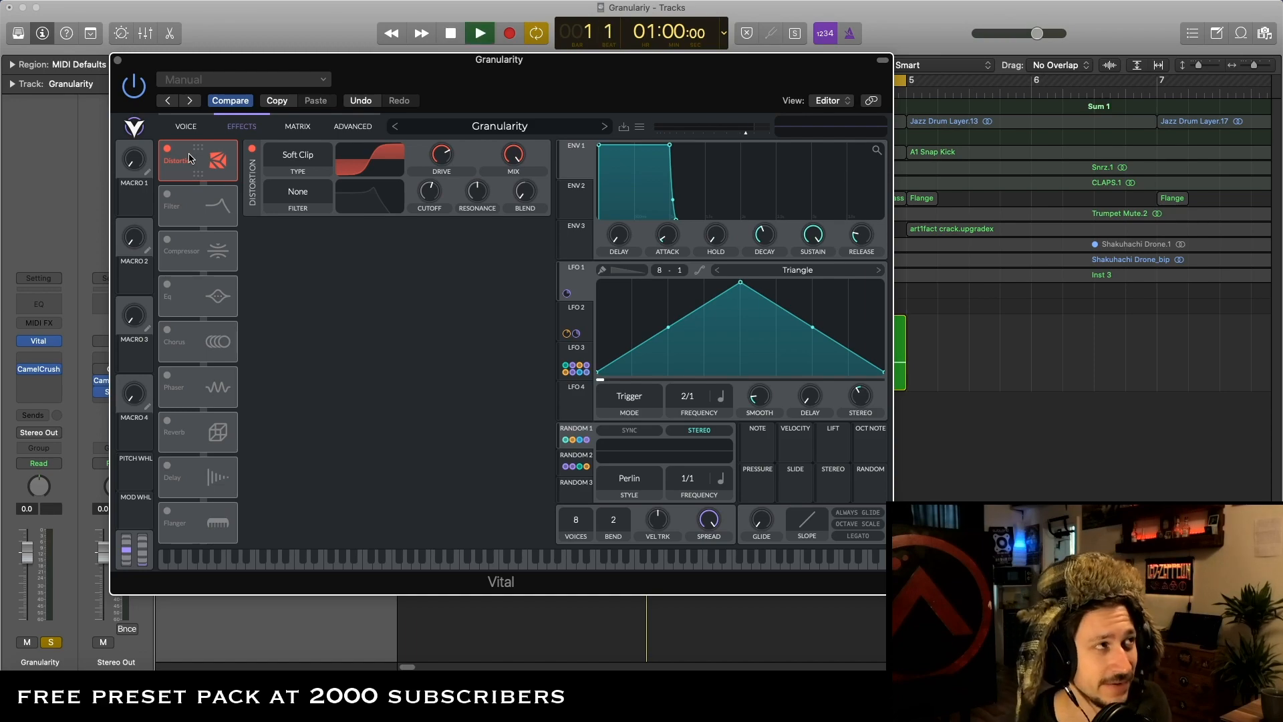
pyautogui.press('space')
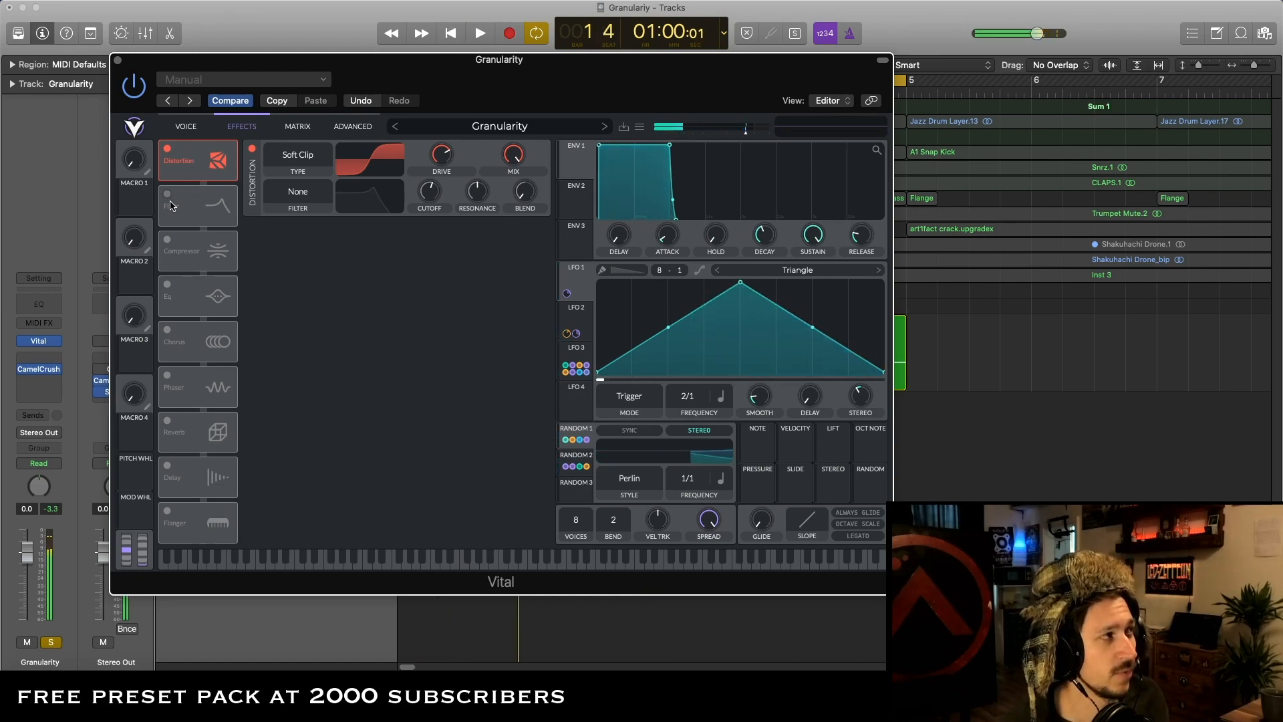
# Turn on the Analog 12dB effects filter with the distortion off, and play the loop to hear the filter alone
pyautogui.click(167, 194)
pyautogui.click(166, 149)
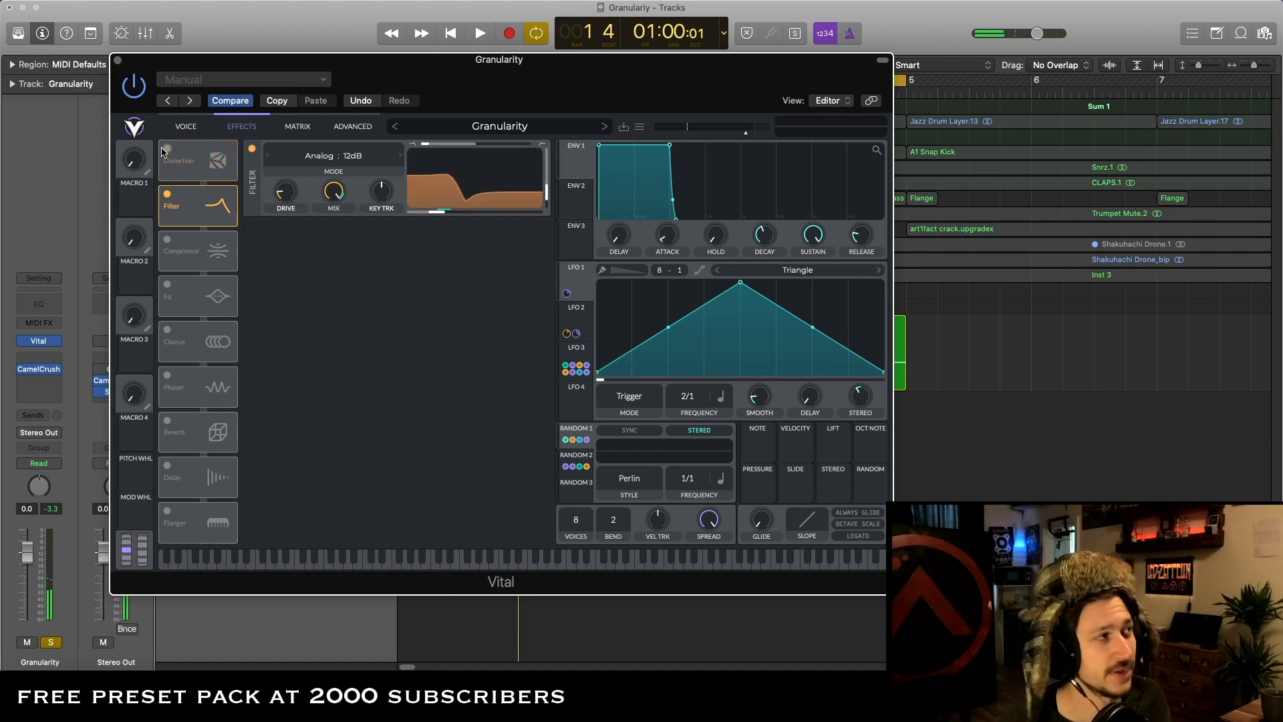
pyautogui.press('space')
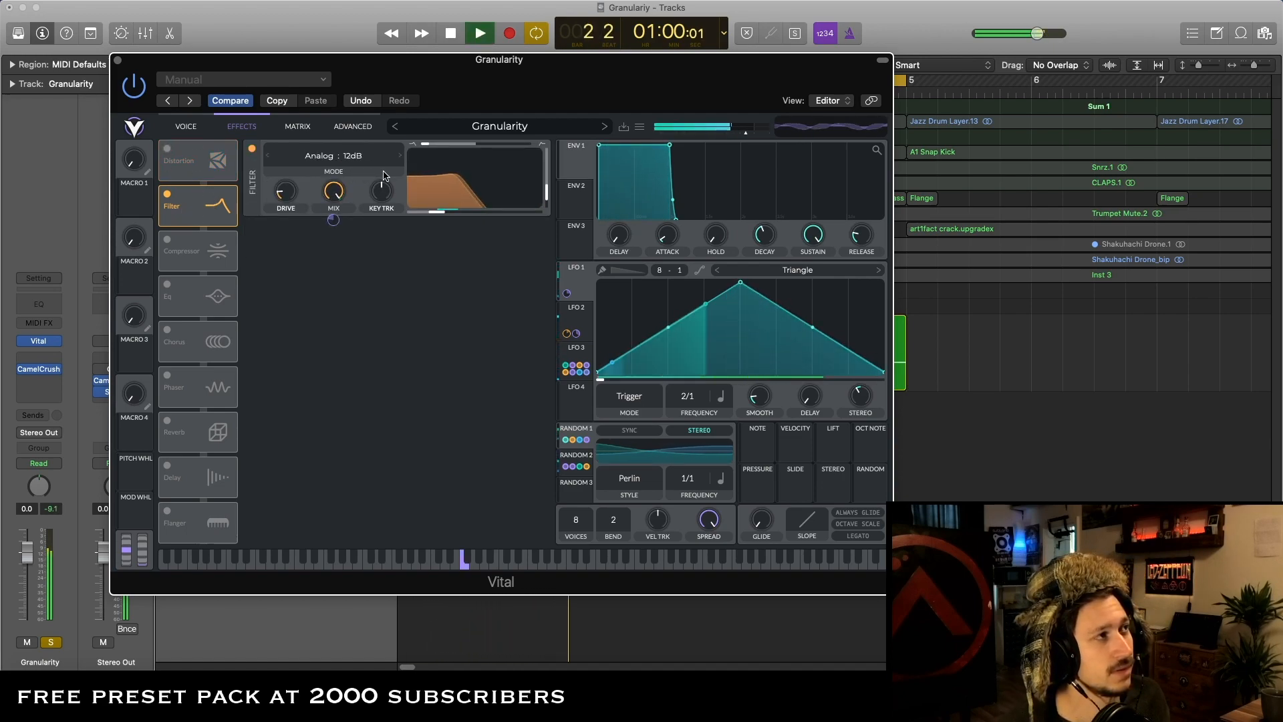
pyautogui.press('space')
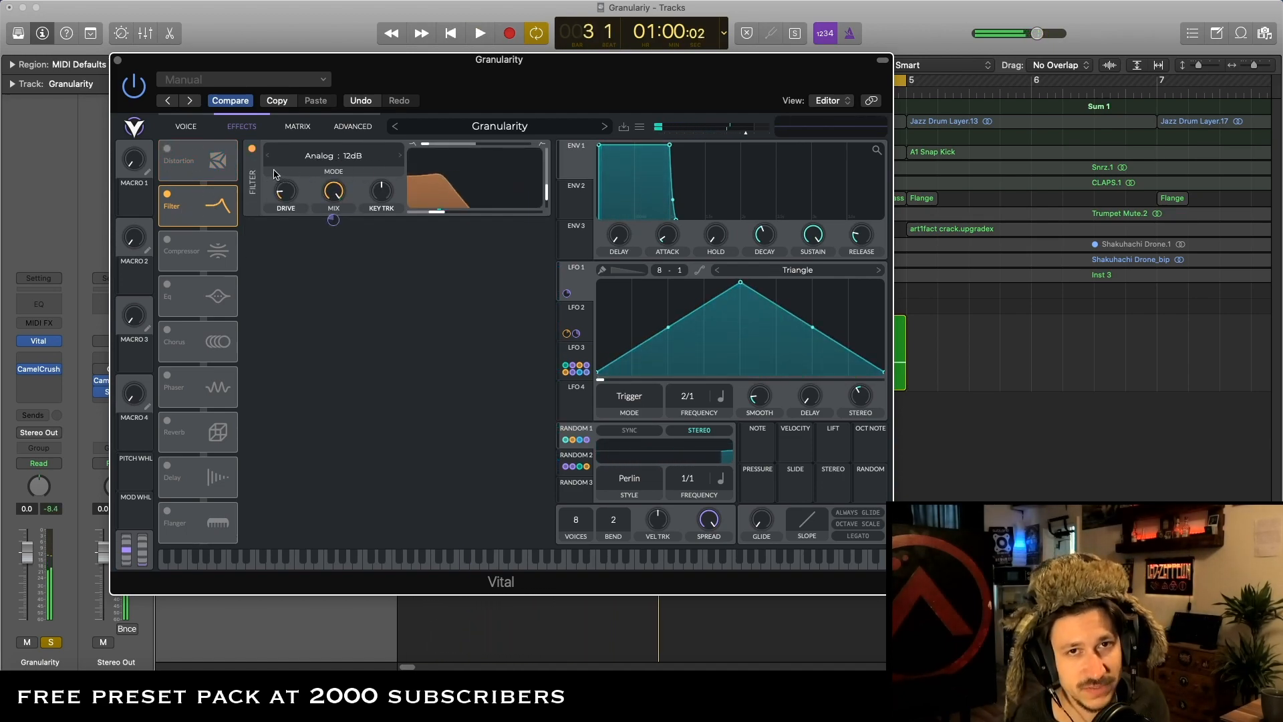
# Turn the distortion back on to hear it together with the effects filter, and show LFO 2, which modulates the filter cutoff
pyautogui.click(166, 150)
pyautogui.press('space')
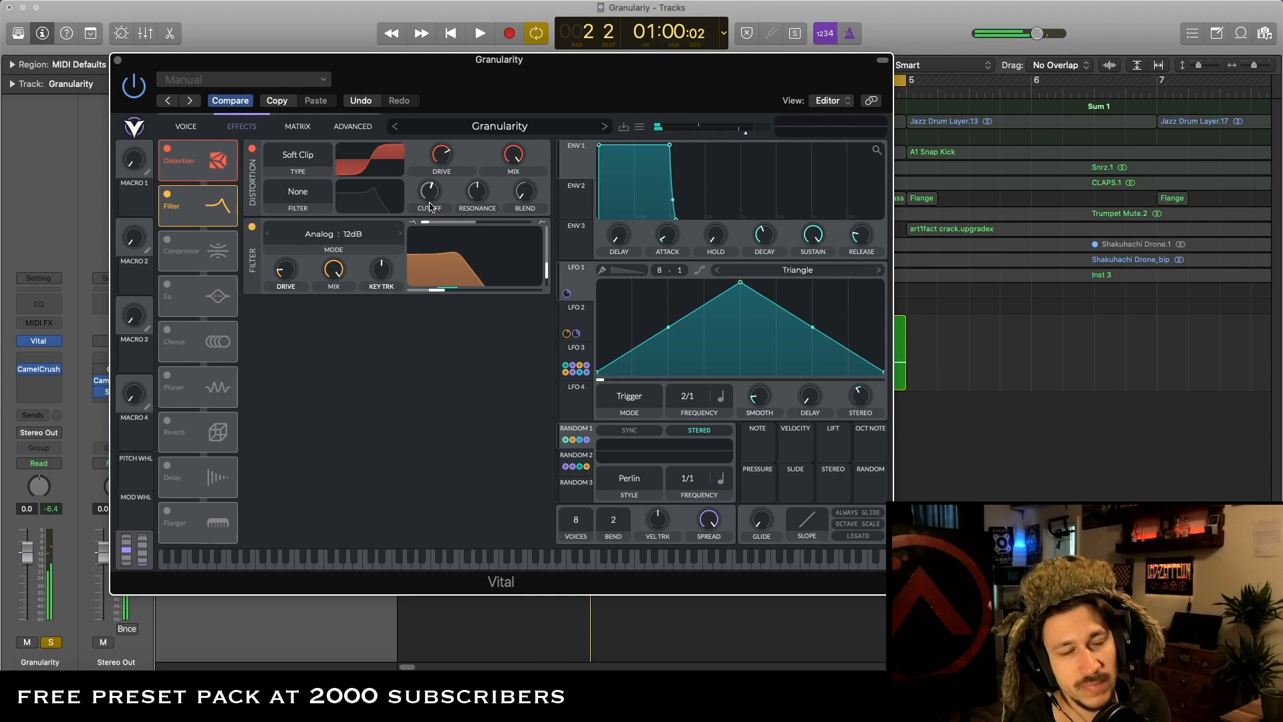
pyautogui.press('space')
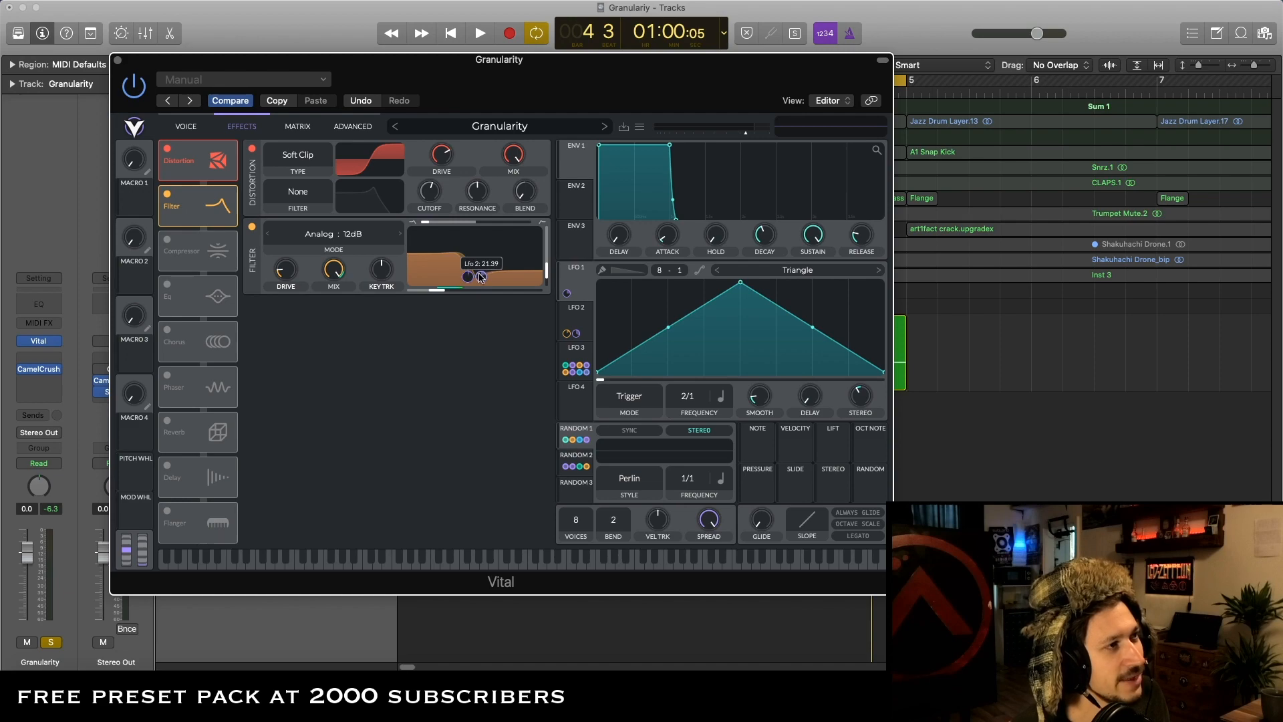
pyautogui.click(573, 314)
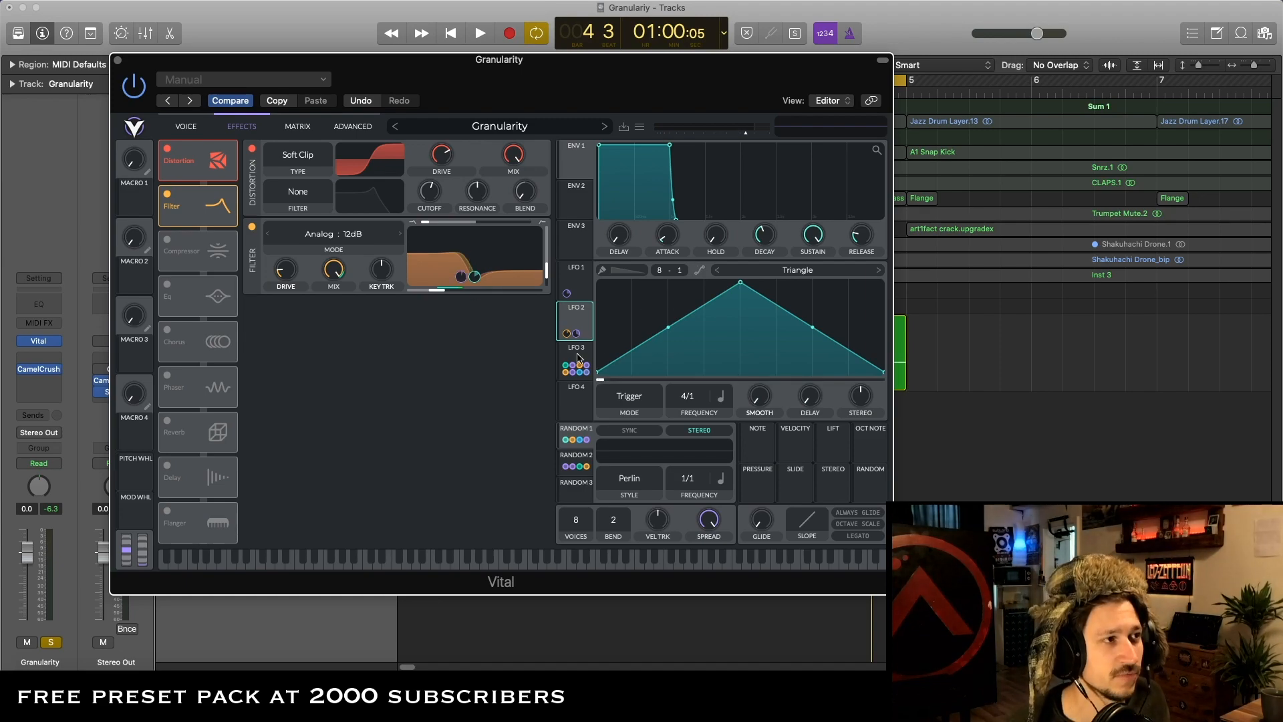
# Turn on the Multiband compressor, play the loop, and show LFO 3 with its modulation targets
pyautogui.press('space')
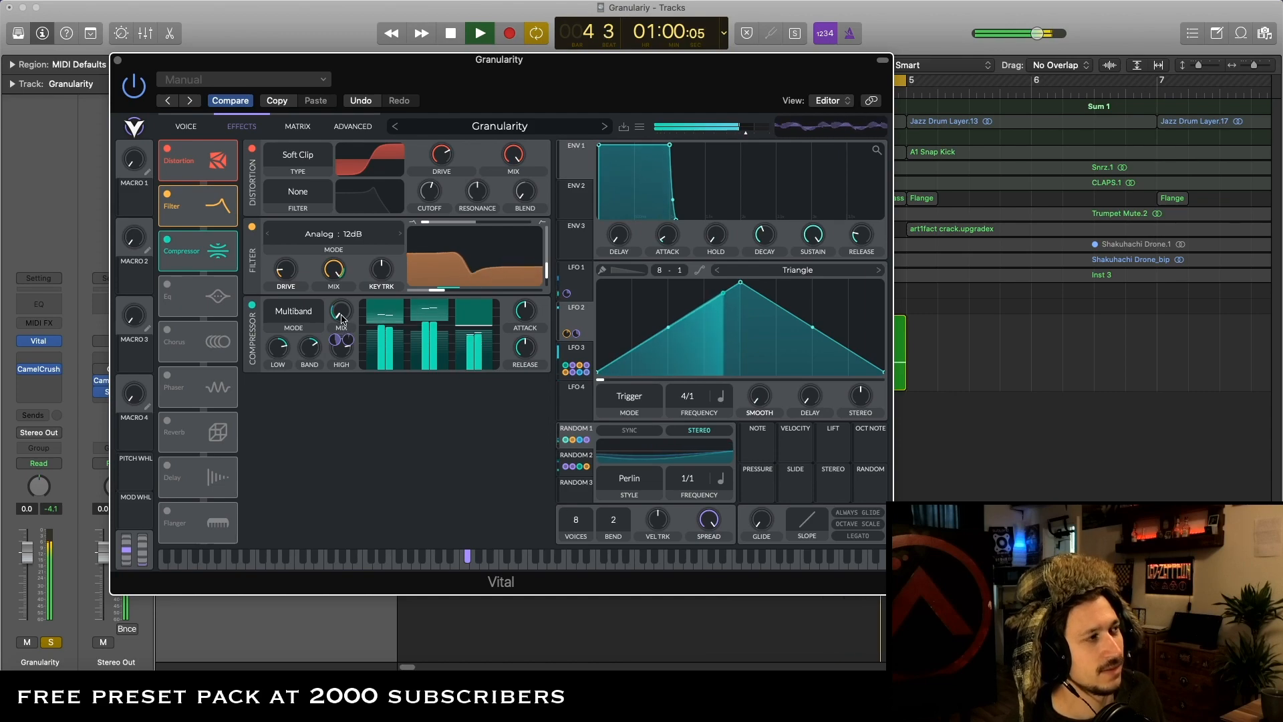
pyautogui.press('space')
pyautogui.moveTo(580, 361); pyautogui.dragTo(306, 312)
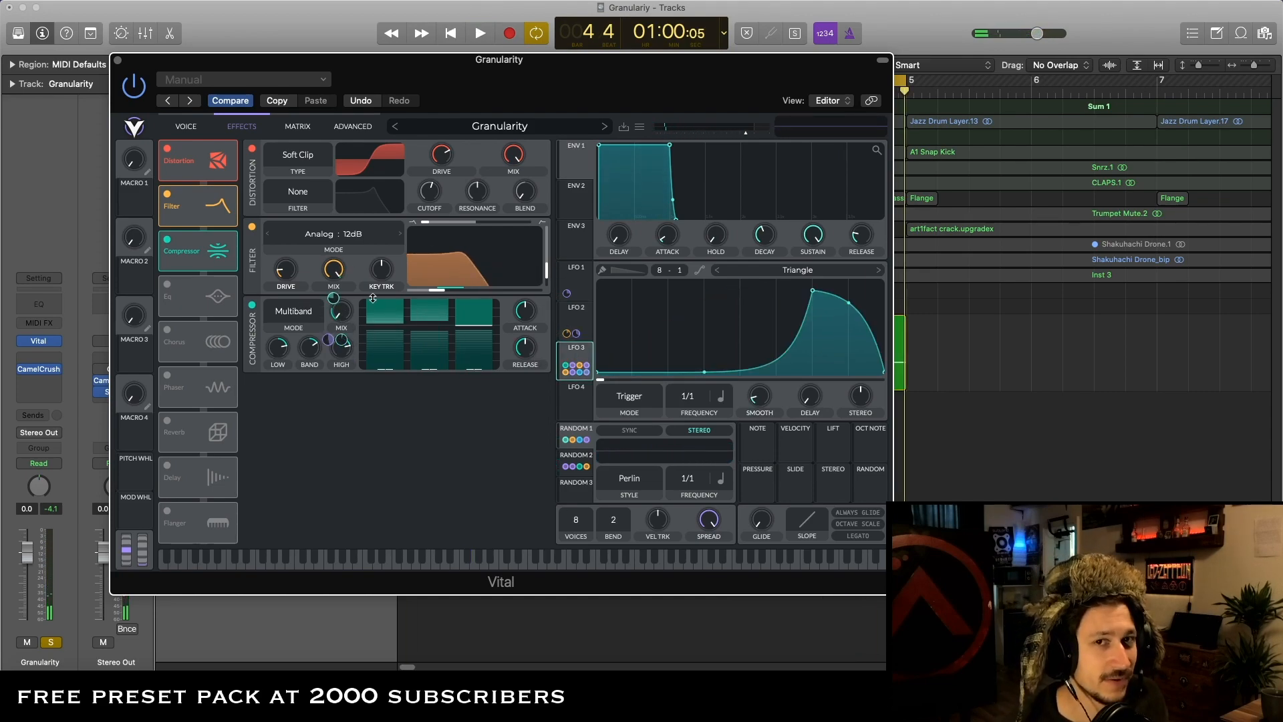
# Turn on the EQ and chorus effects, and play the loop while trying out the chorus mix
pyautogui.press('space')
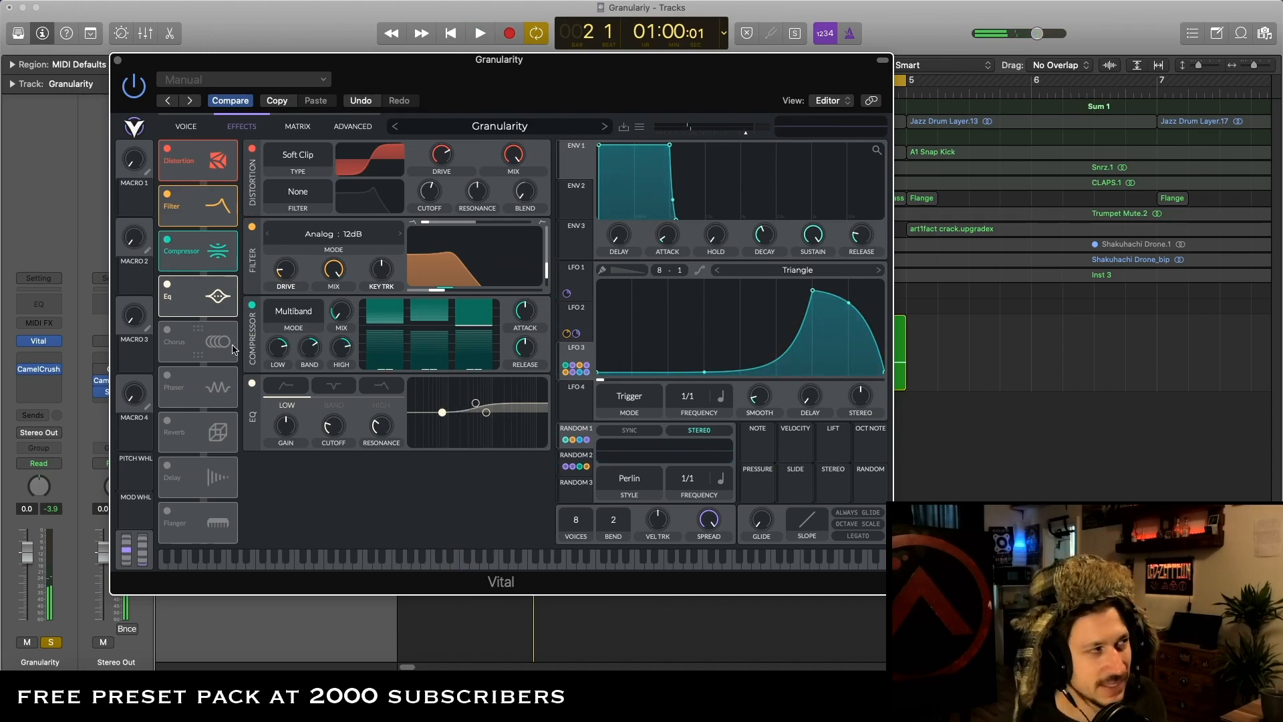
pyautogui.click(167, 331)
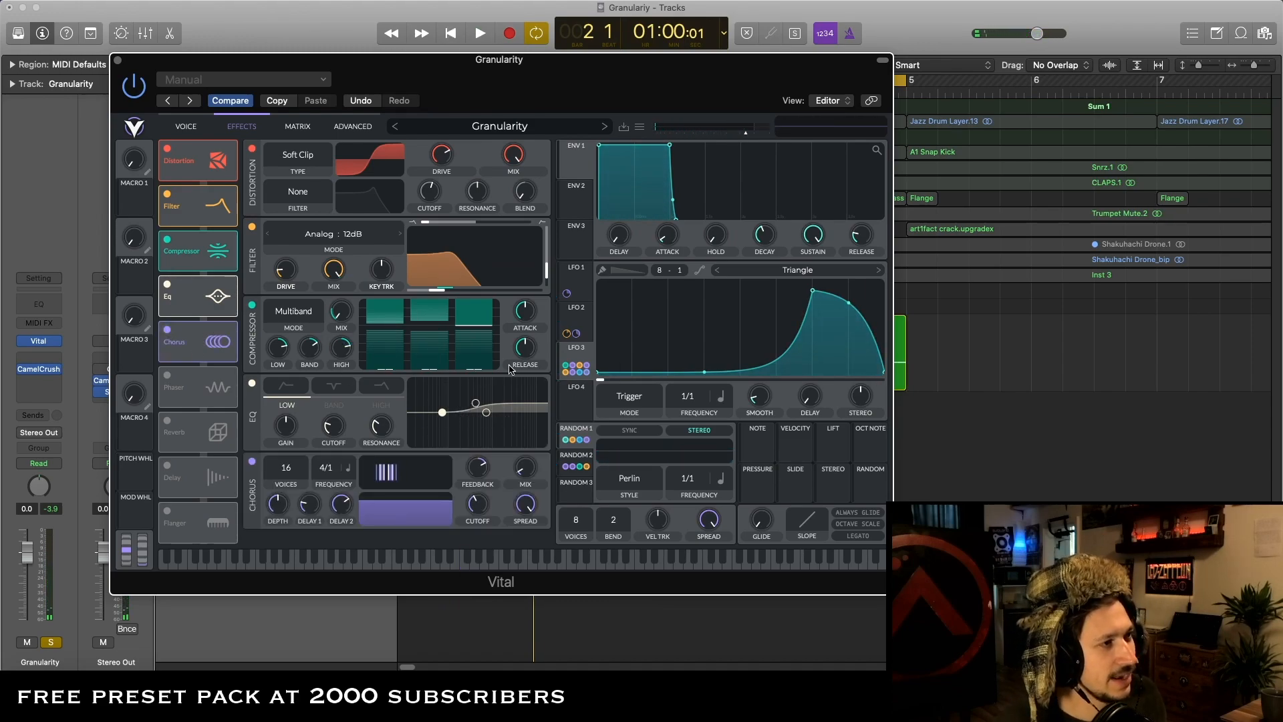
pyautogui.press('space')
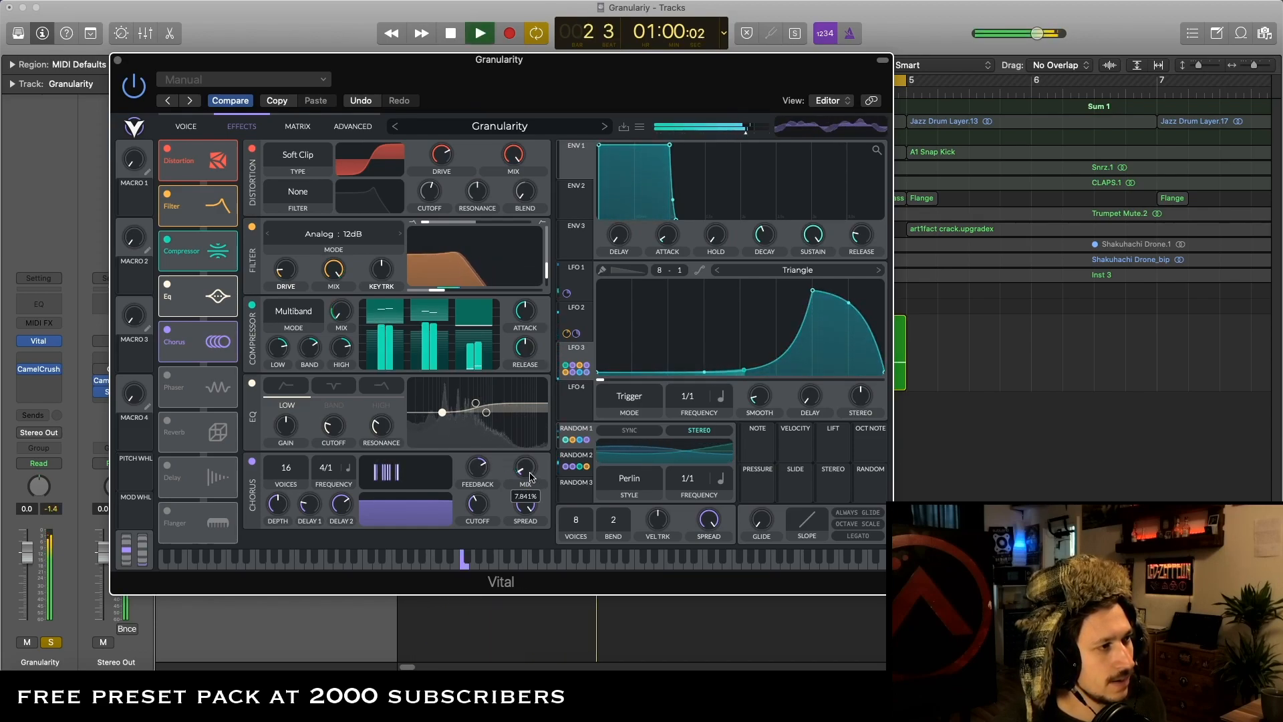
pyautogui.moveTo(533, 479); pyautogui.dragTo(528, 476)
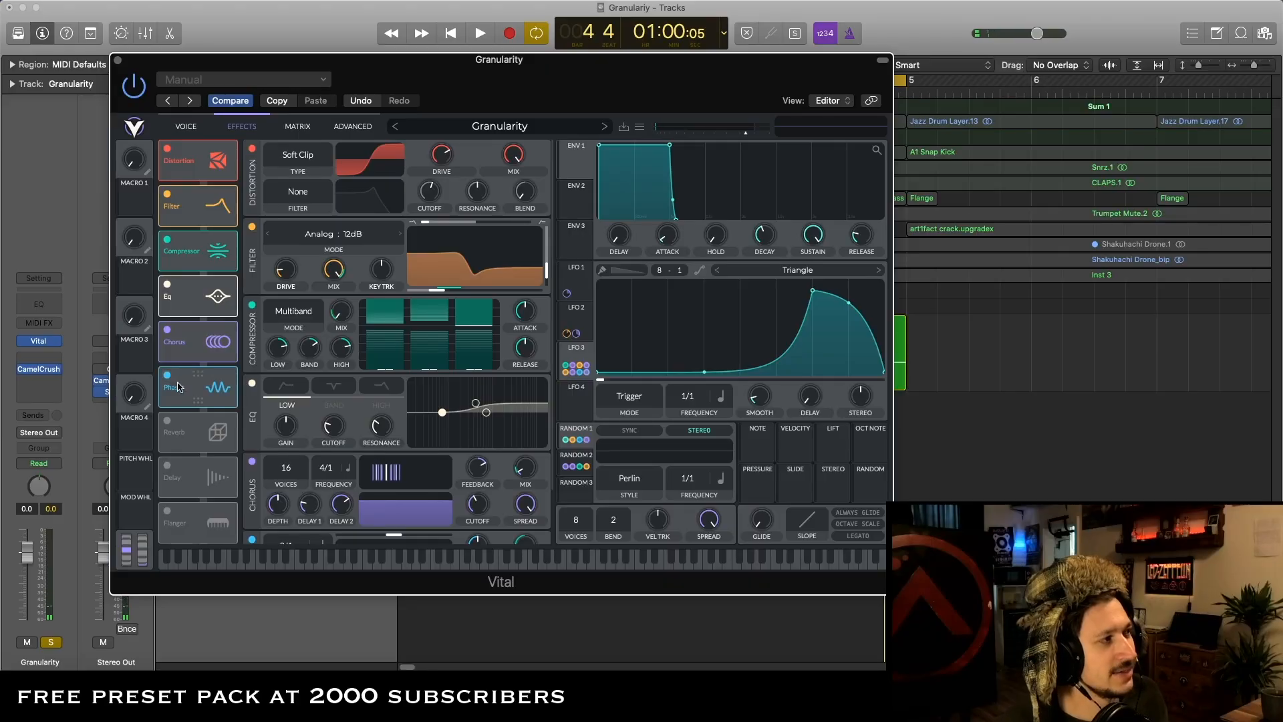
# Turn on the phaser effect and play the loop while checking the modulation of its mix
pyautogui.scroll(-3, 546, 484)
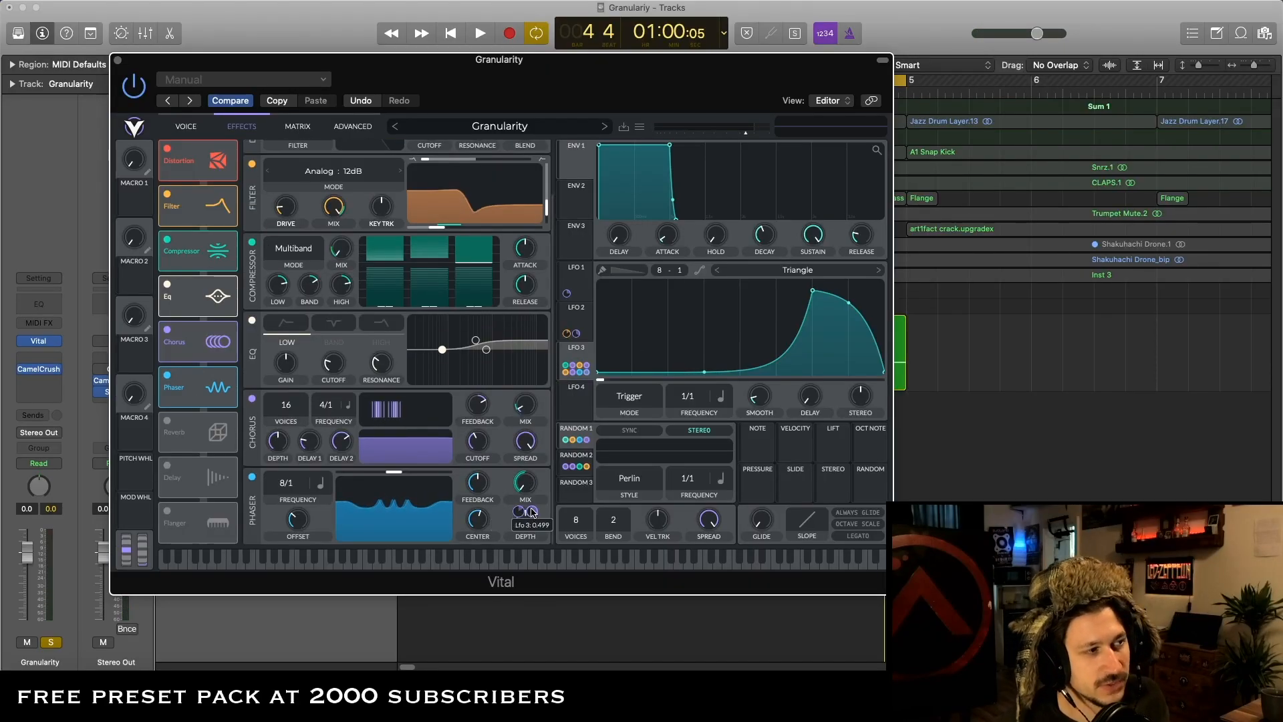
pyautogui.press('space')
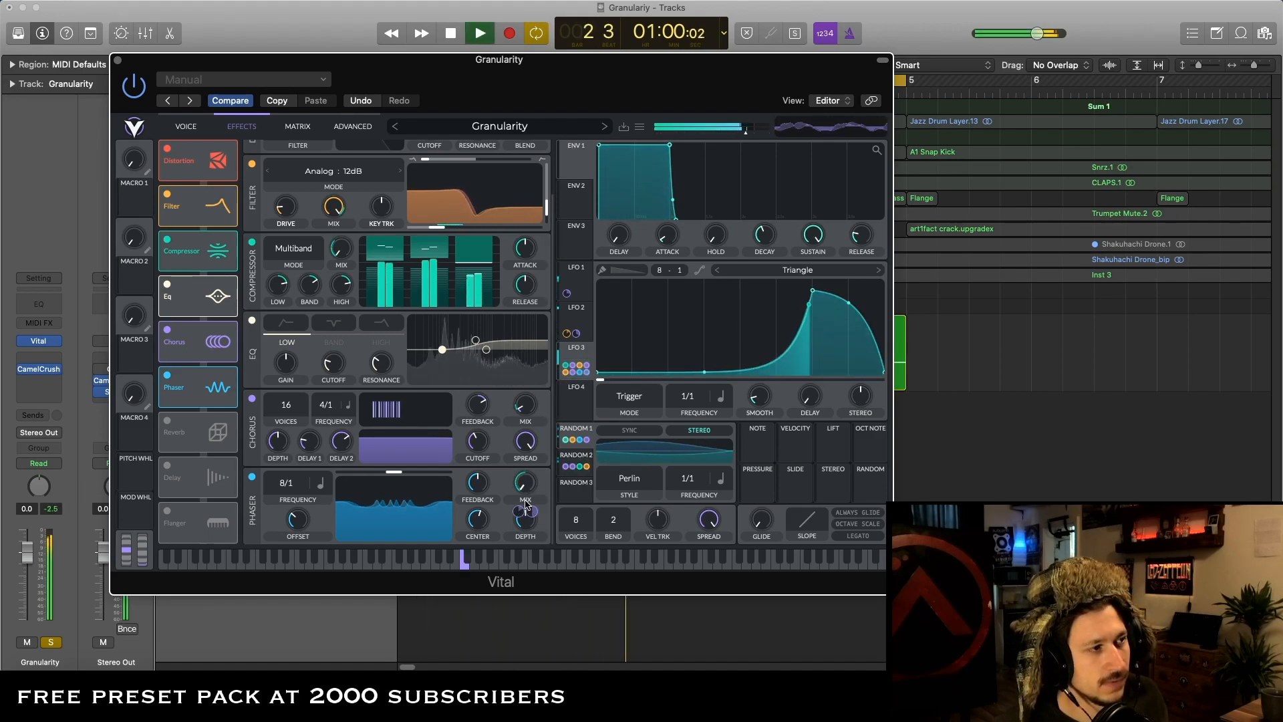
pyautogui.moveTo(529, 488)
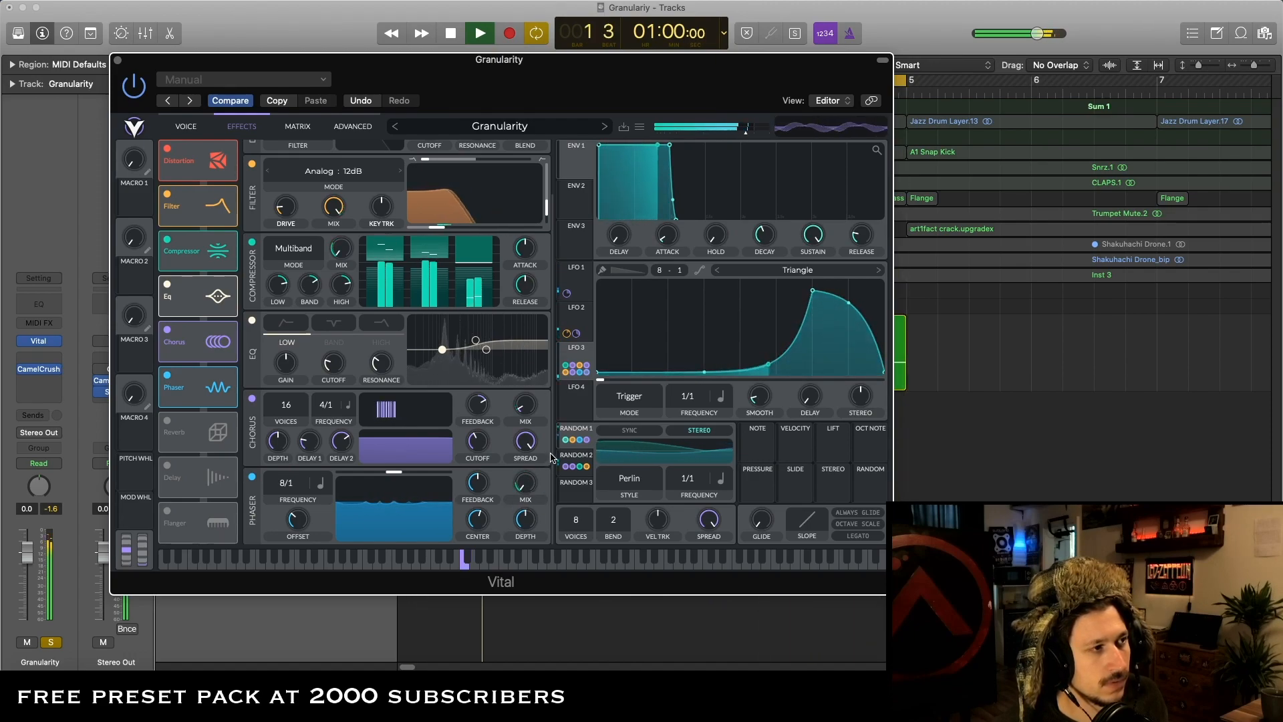
pyautogui.press('space')
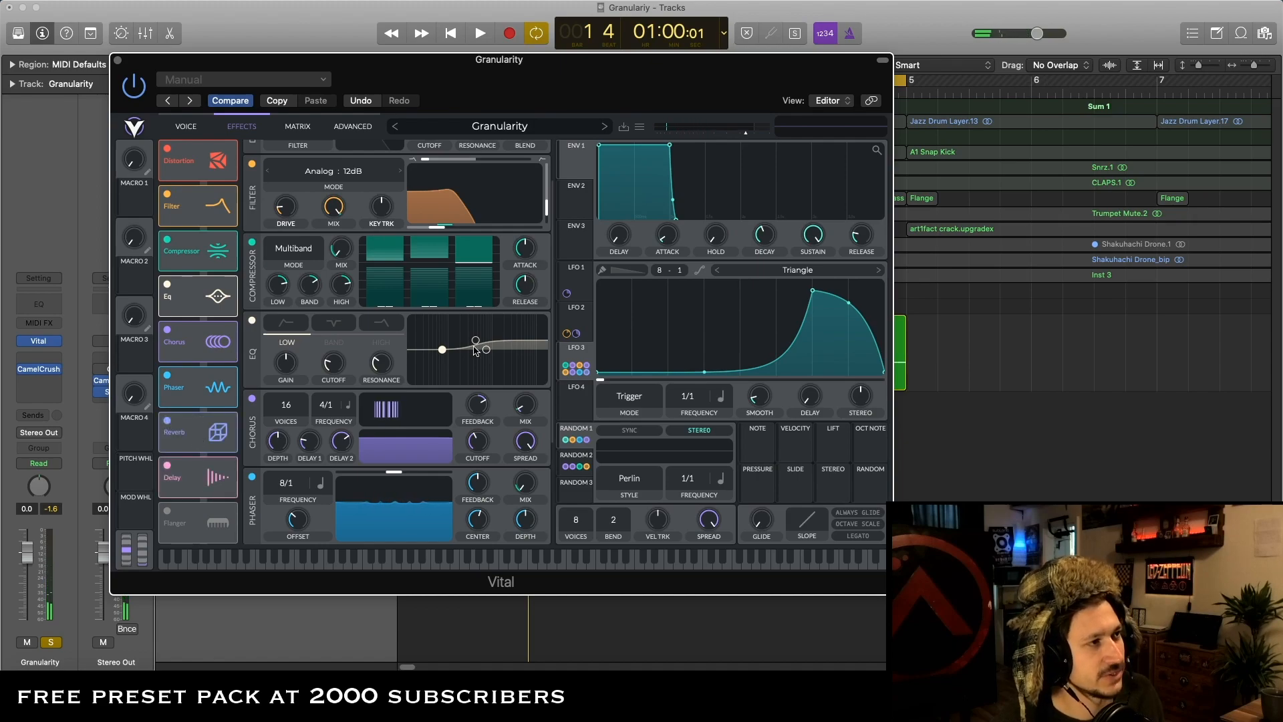
# Turn on the reverb and the Mid Ping Pong delay, and play the loop through the whole effects chain
pyautogui.scroll(-4, 545, 495)
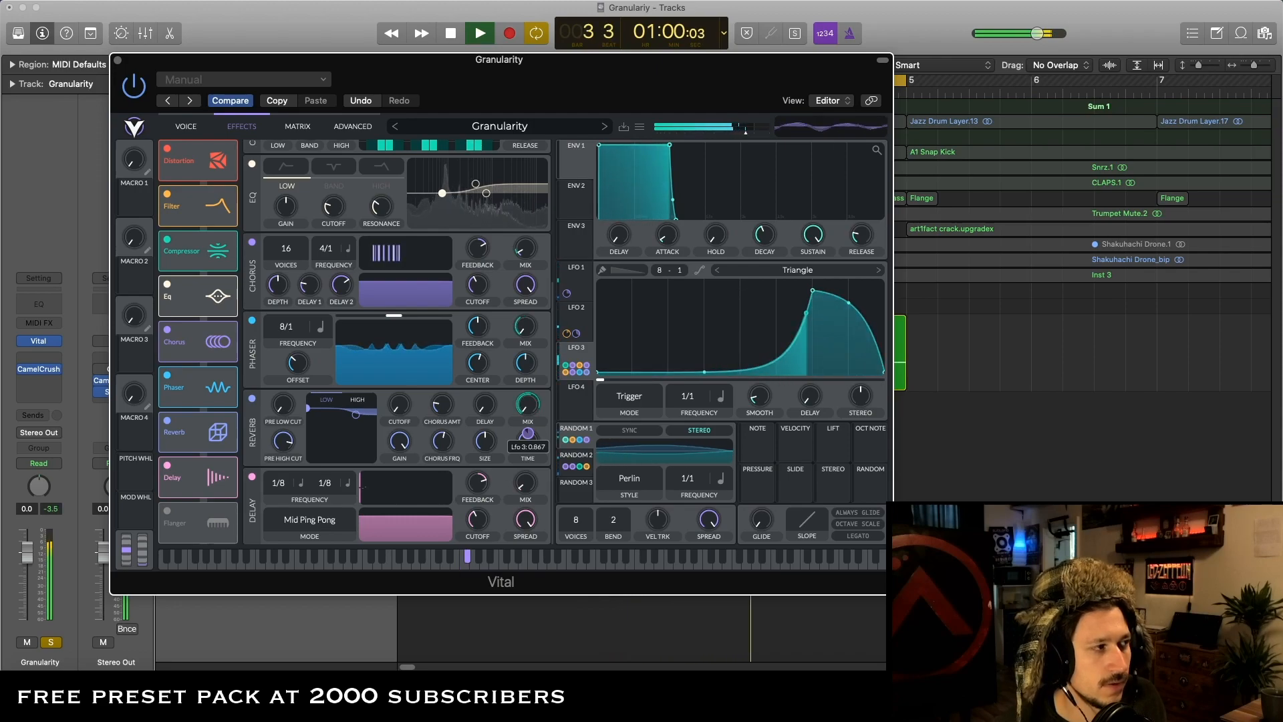
pyautogui.press('space')
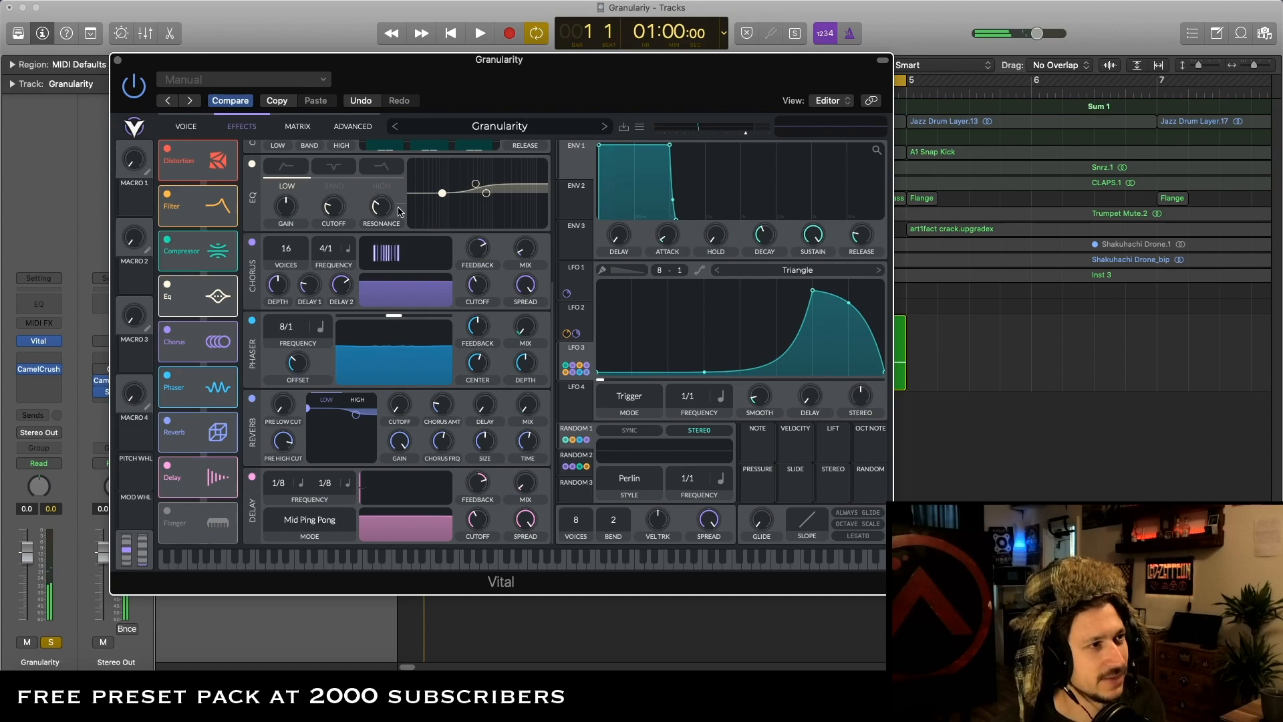
# Look over the modulation matrix, and try out oscillator 1's unison Table Spread in the advanced settings during playback
pyautogui.click(294, 126)
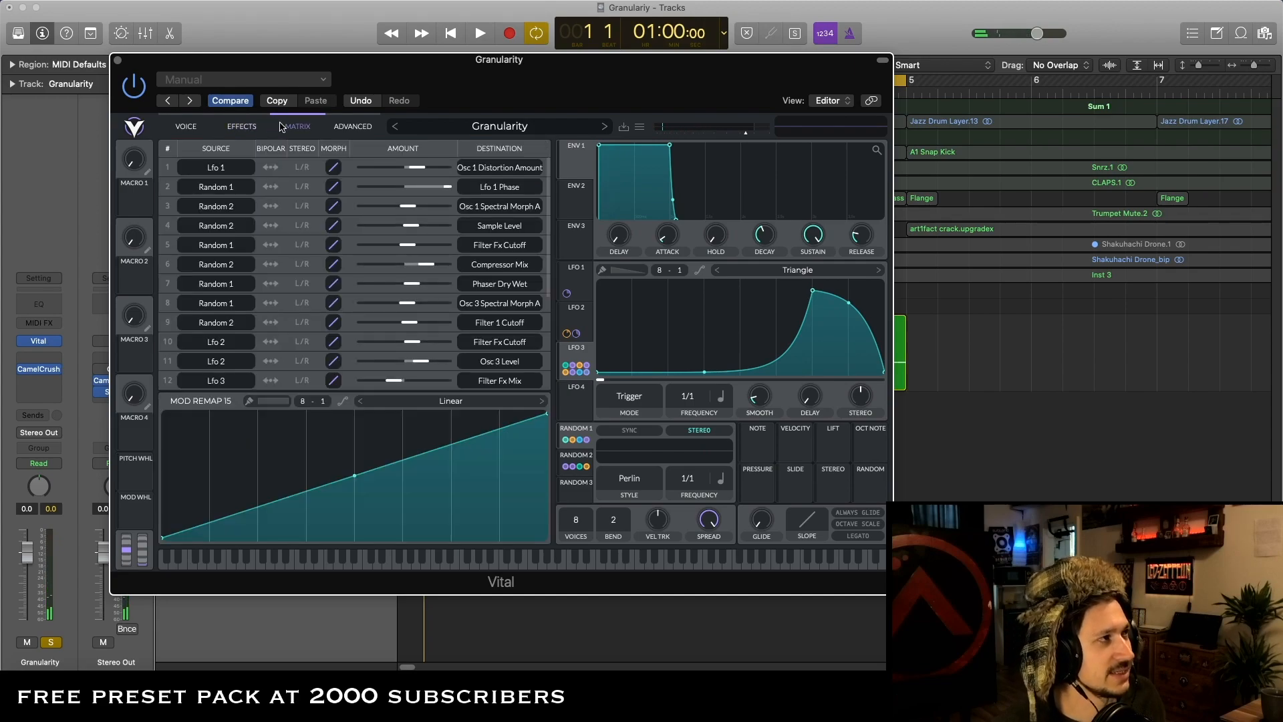
pyautogui.click(193, 129)
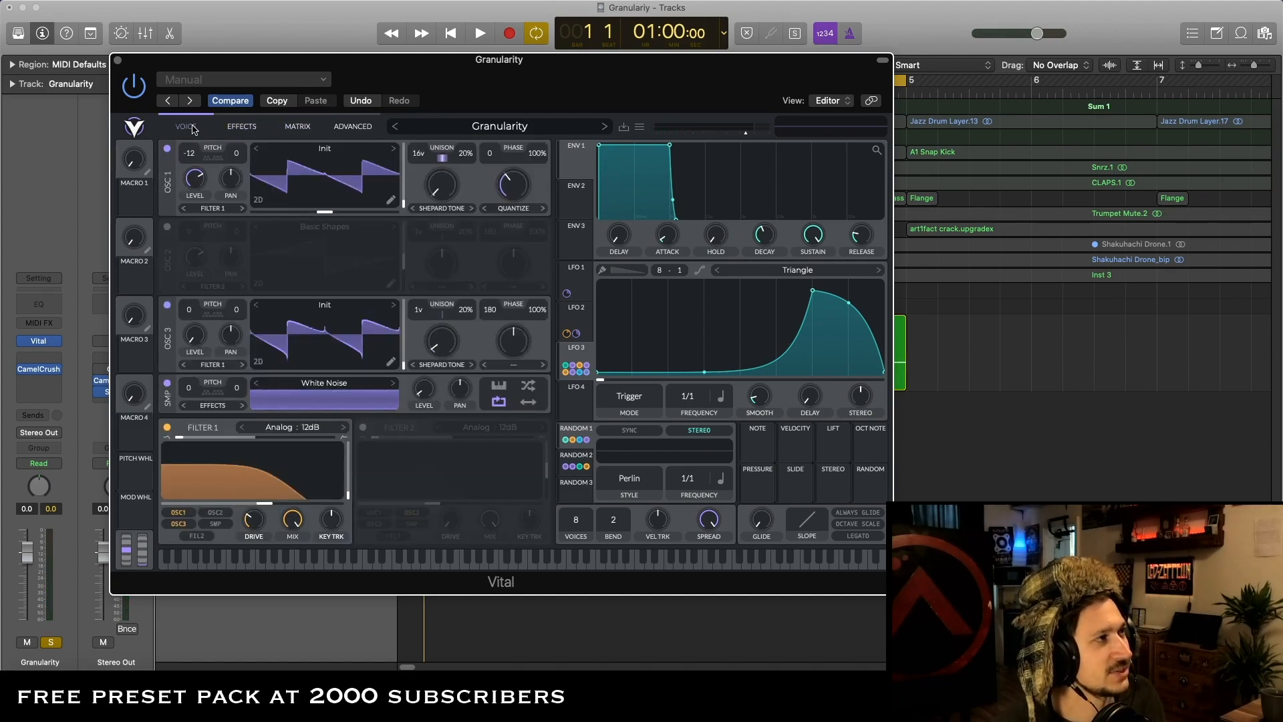
pyautogui.click(351, 127)
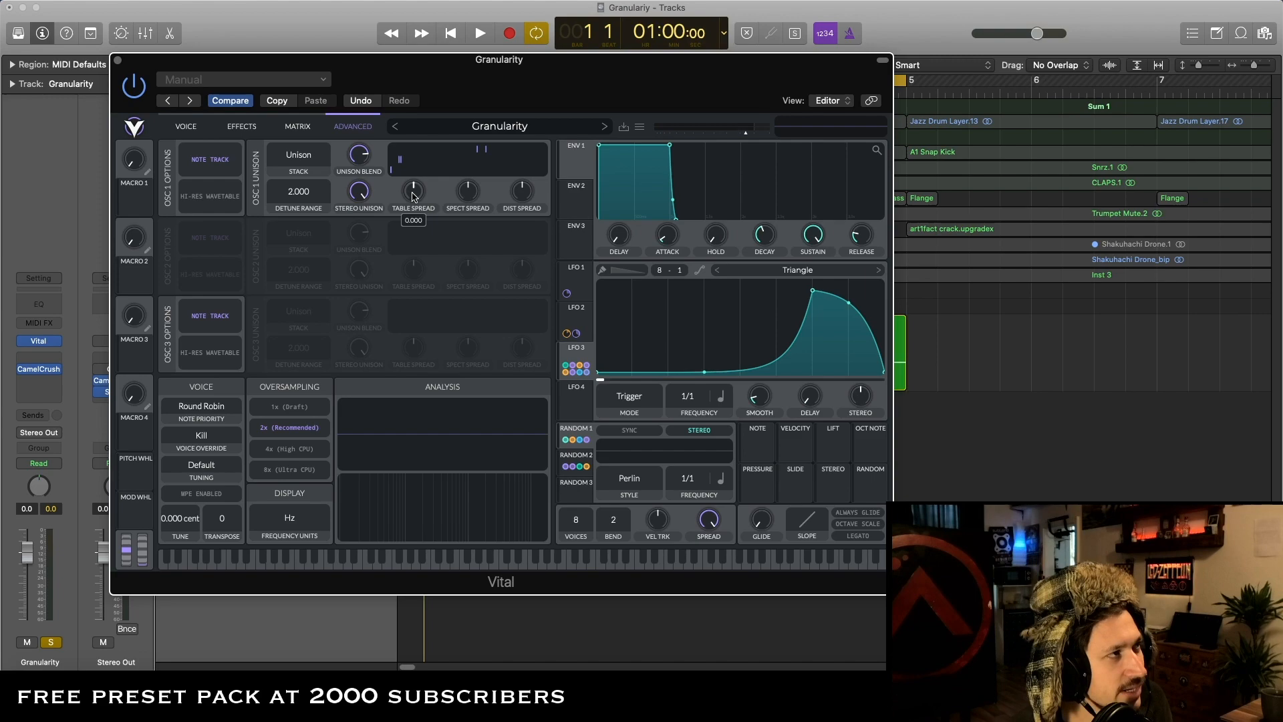
pyautogui.press('space')
pyautogui.moveTo(413, 197)
pyautogui.mouseDown()
pyautogui.moveTo(409, 250)
pyautogui.moveTo(415, 191)
pyautogui.mouseUp()
pyautogui.press('space')
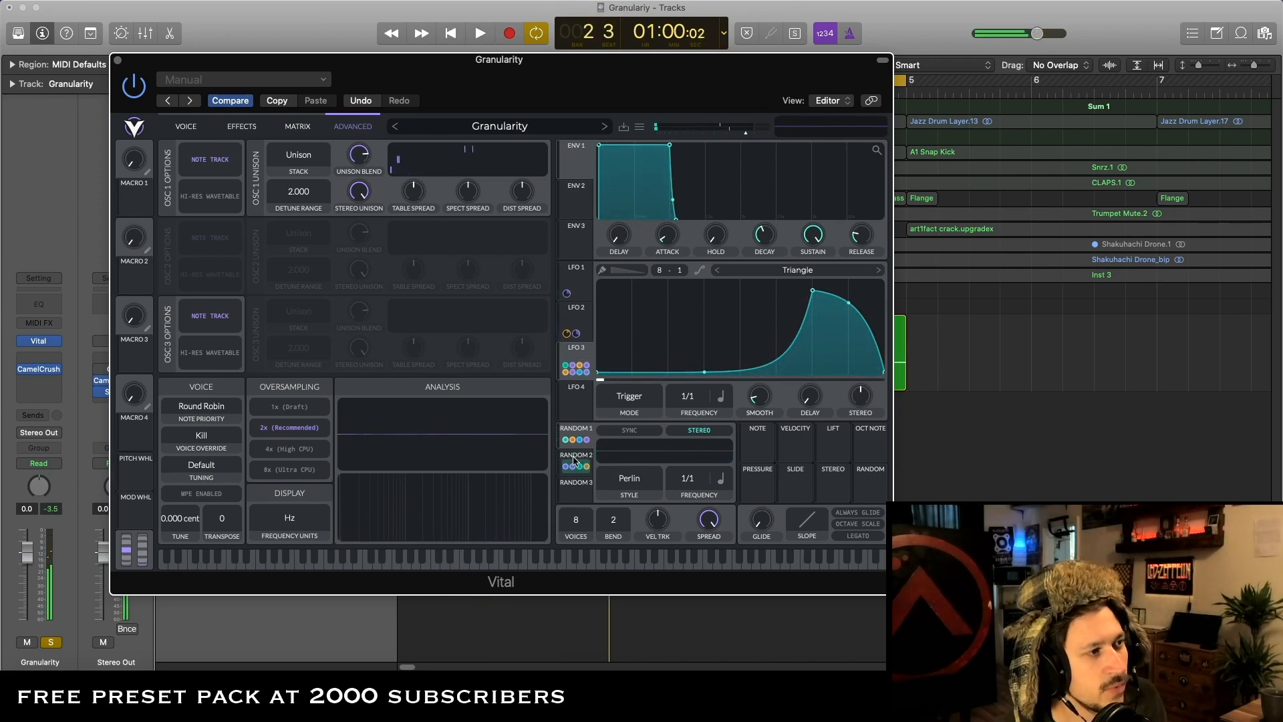
# Assign Random 2 as a modulator of oscillator 1's Table Spread and play the loop
pyautogui.moveTo(579, 459); pyautogui.dragTo(414, 221)
pyautogui.press('space')
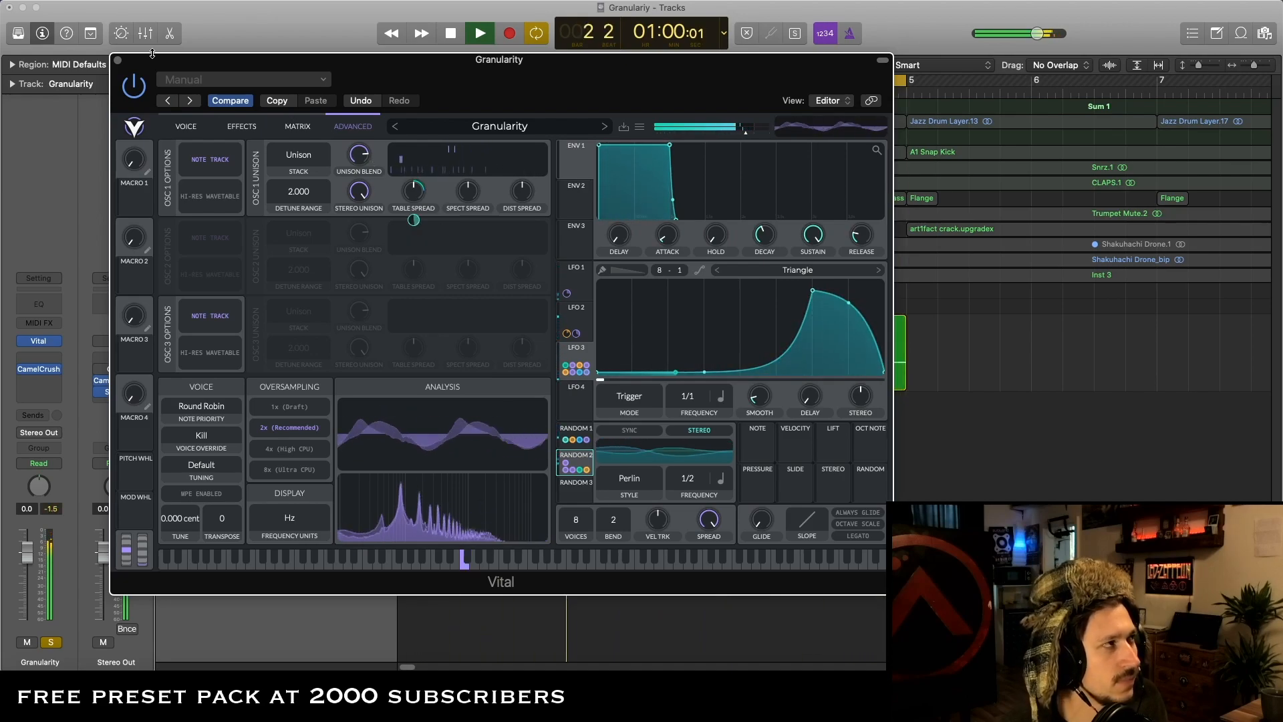
# Close the Vital window and unsolo the Granularity track to hear the patch together with the drum tracks
pyautogui.click(118, 60)
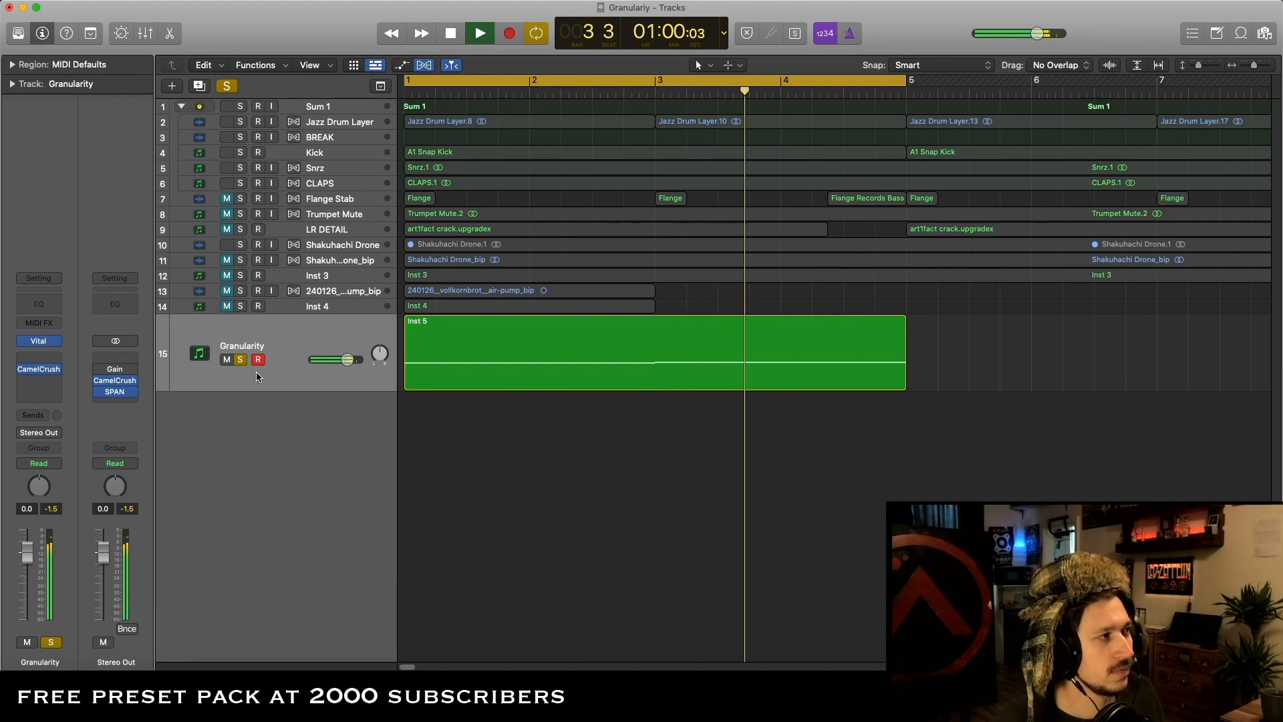
pyautogui.click(241, 359)
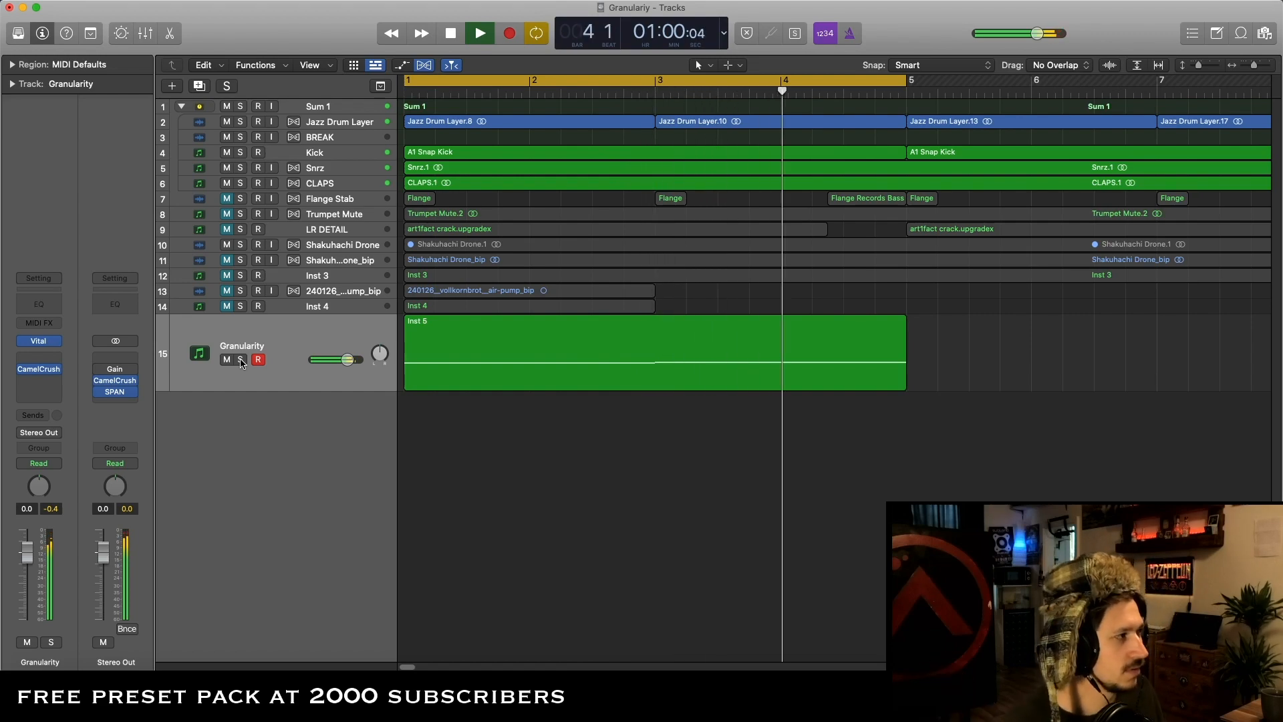
pyautogui.press('space')
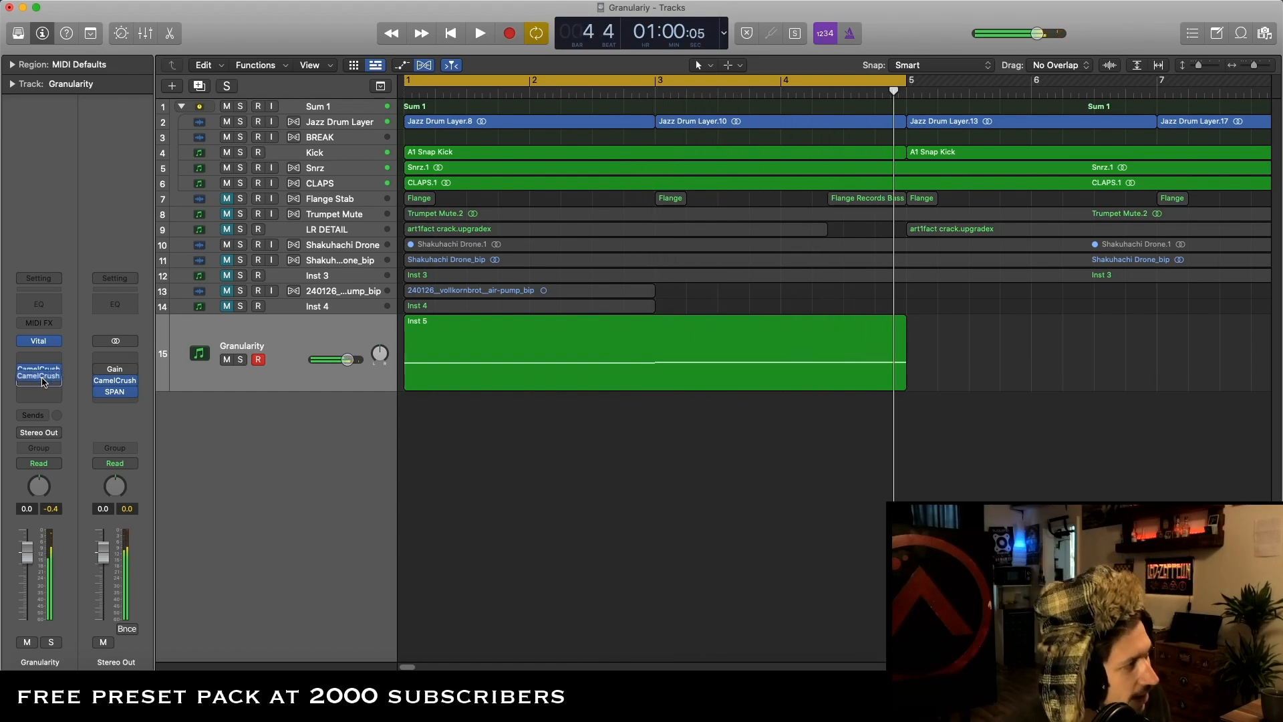
# Insert Xfer LFOTool in stereo before CamelCrusher on the Granularity track, load its Kick 2 Step preset and play the loop
pyautogui.click(40, 359)
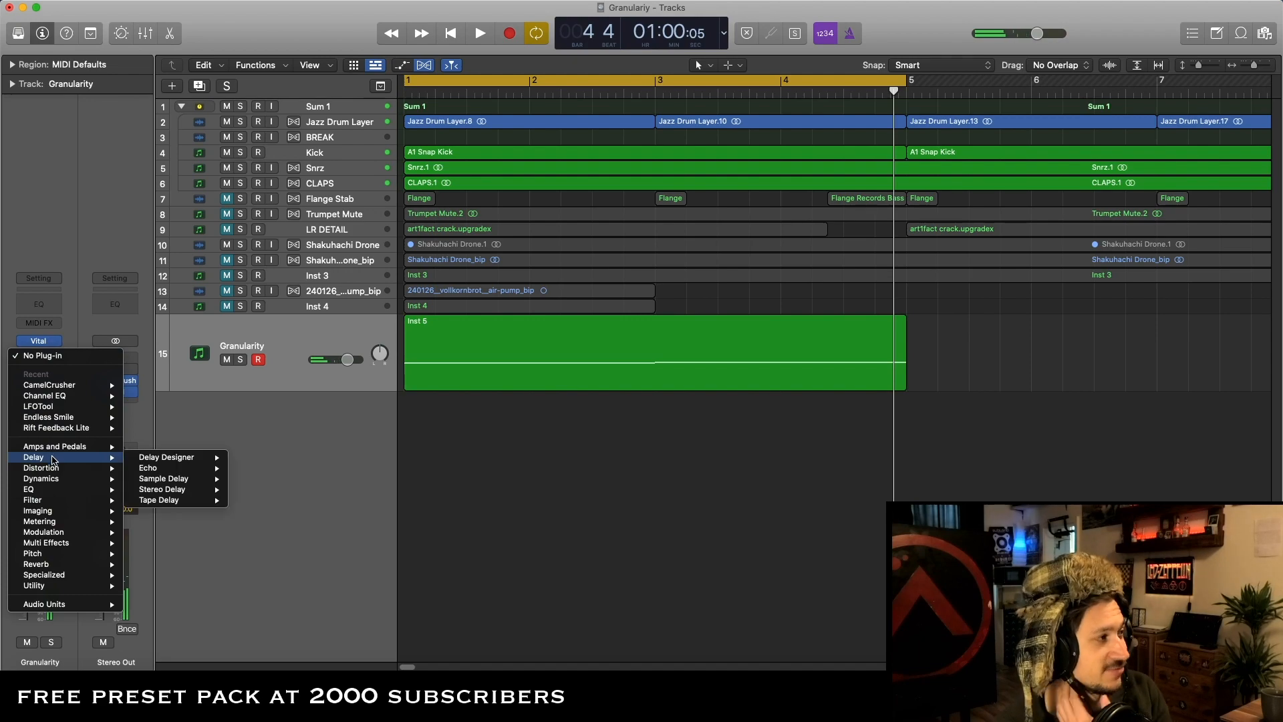
pyautogui.moveTo(93, 608)
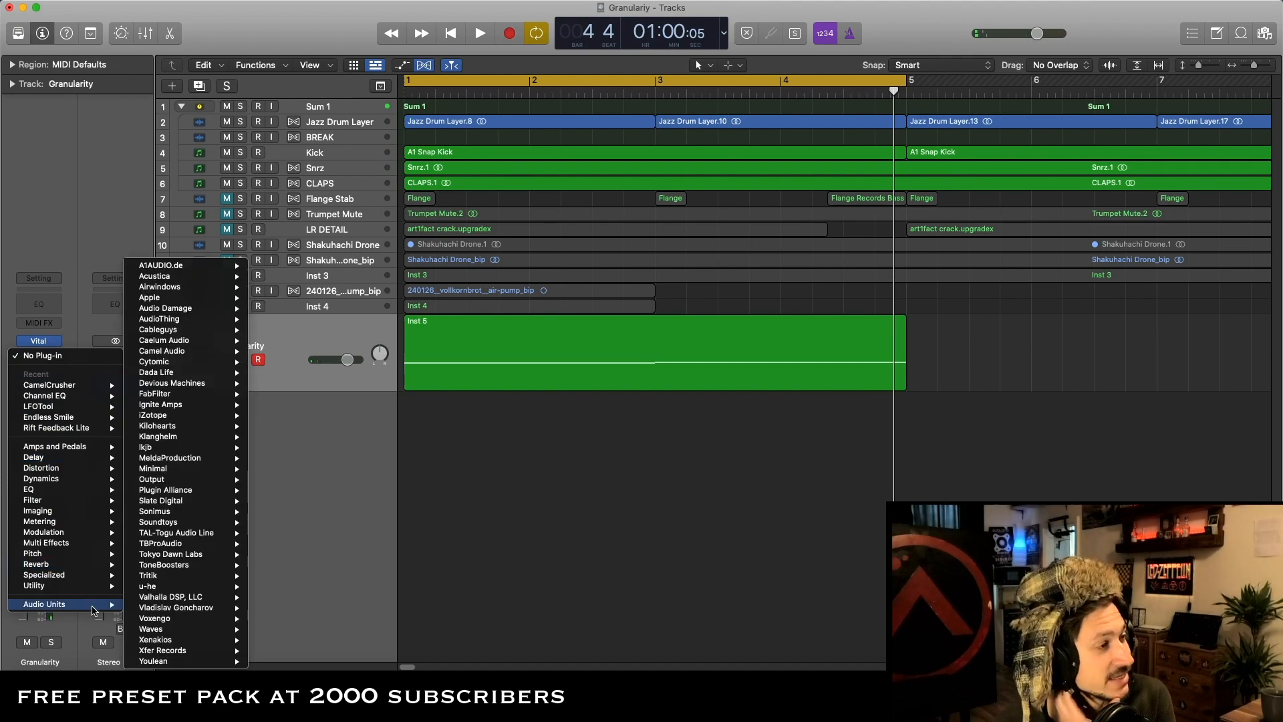
pyautogui.moveTo(160, 650)
pyautogui.moveTo(321, 655)
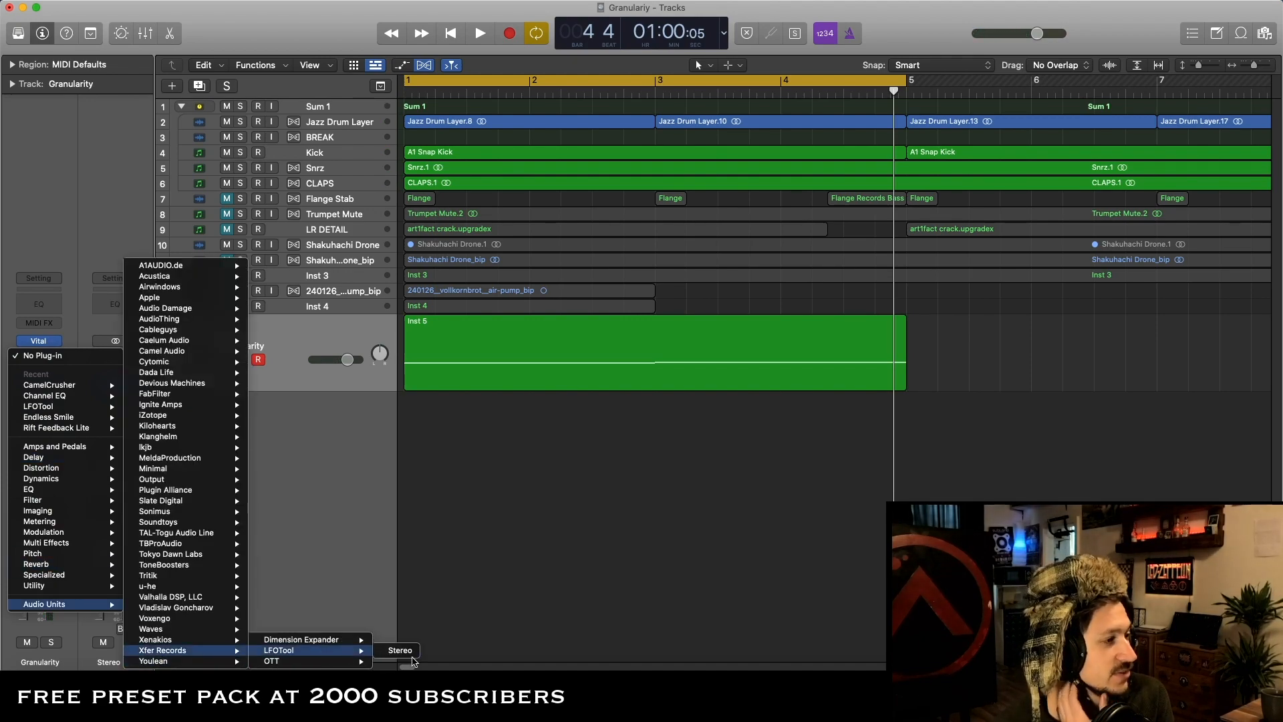
pyautogui.click(405, 652)
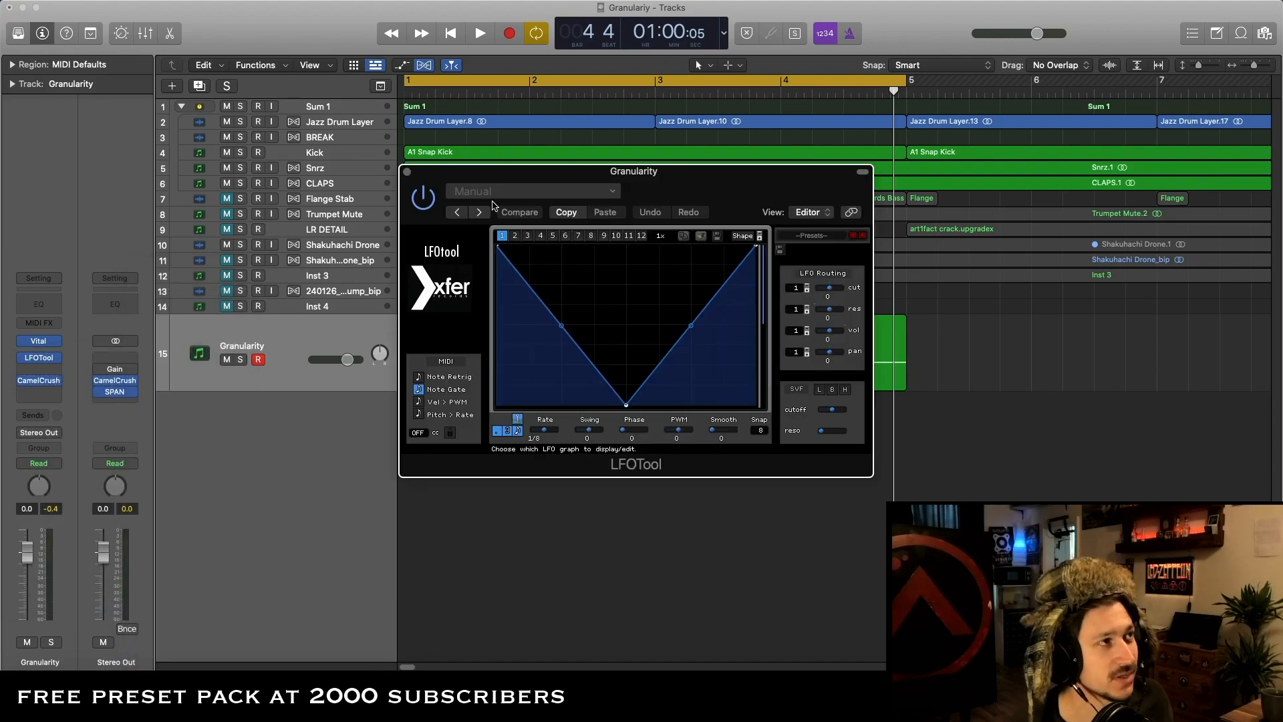
pyautogui.click(480, 212)
pyautogui.press('space')
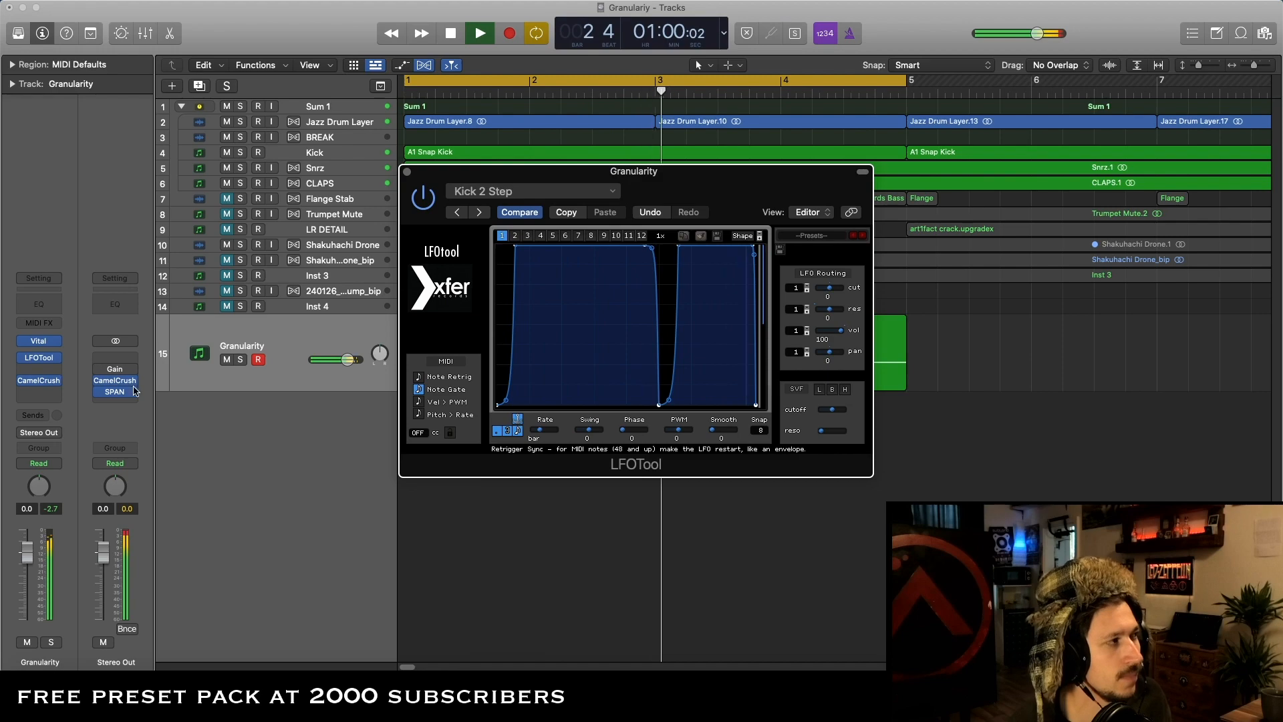
pyautogui.press('space')
# Insert ChromaVerb between LFOTool and CamelCrusher, and set its decay to 1.60 s and wet level to 64 %
pyautogui.click(58, 371)
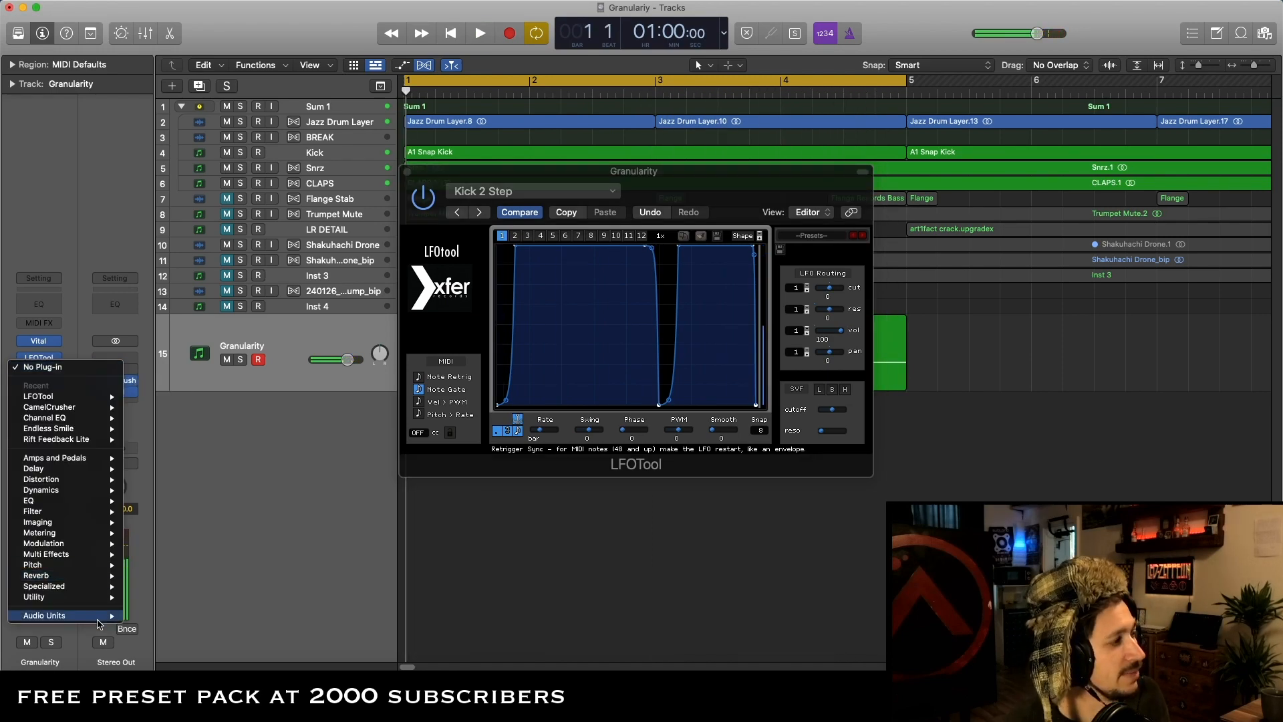
pyautogui.moveTo(97, 617)
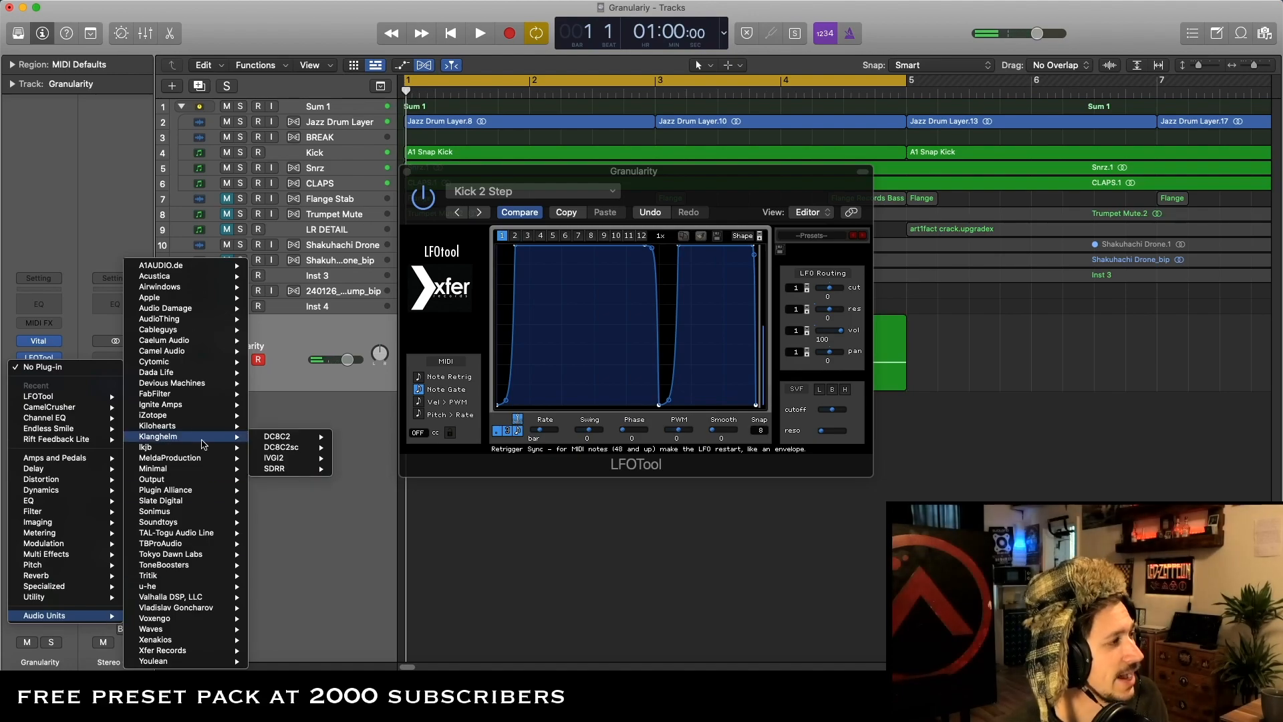
pyautogui.moveTo(193, 635)
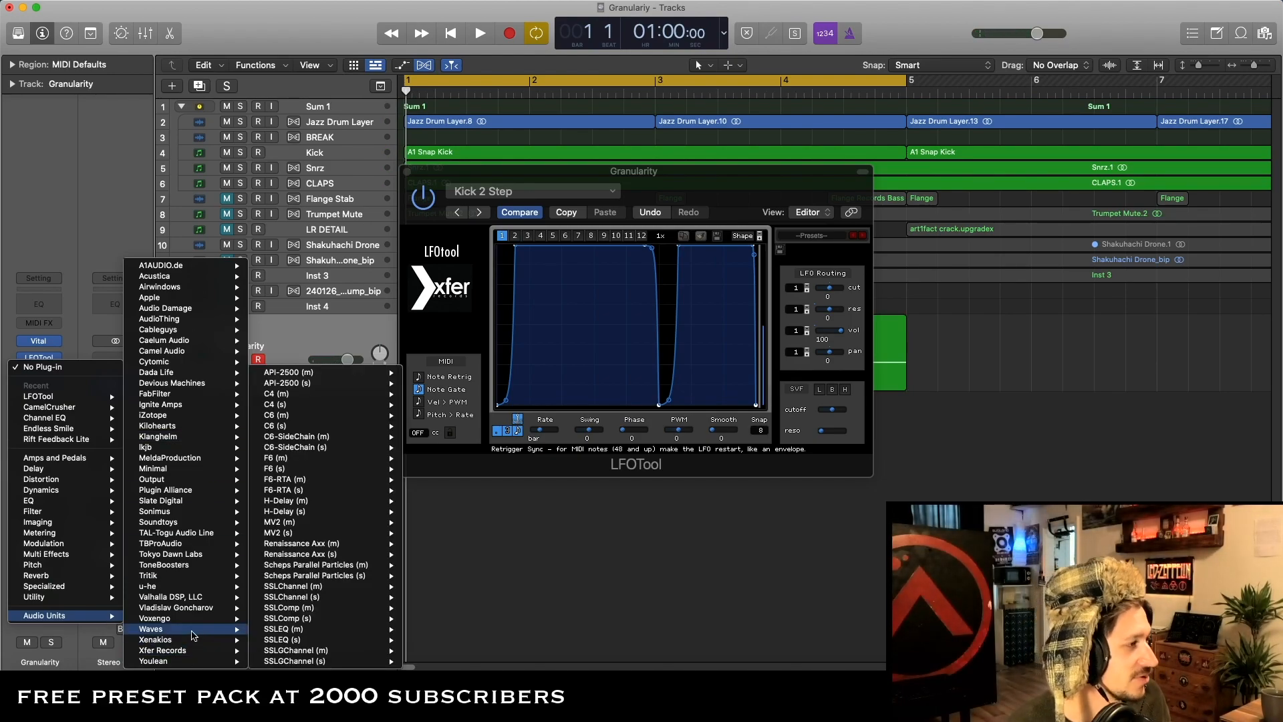
pyautogui.moveTo(84, 577)
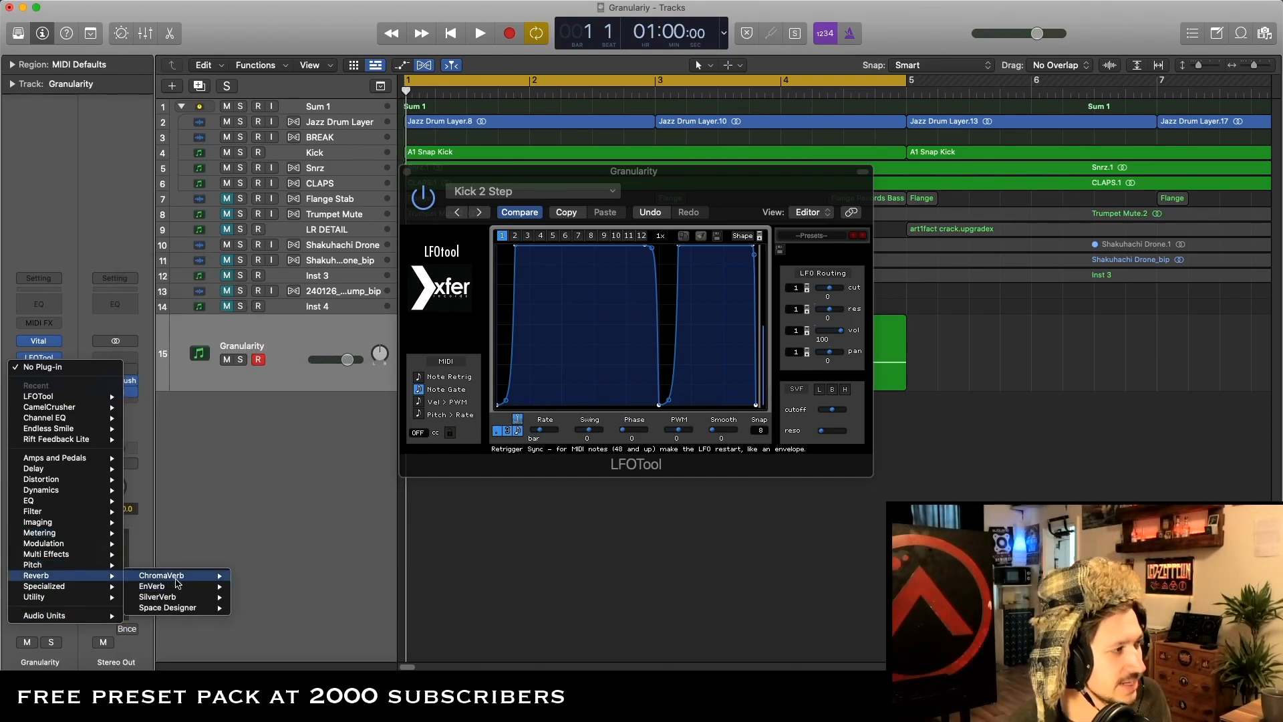
pyautogui.click(590, 474)
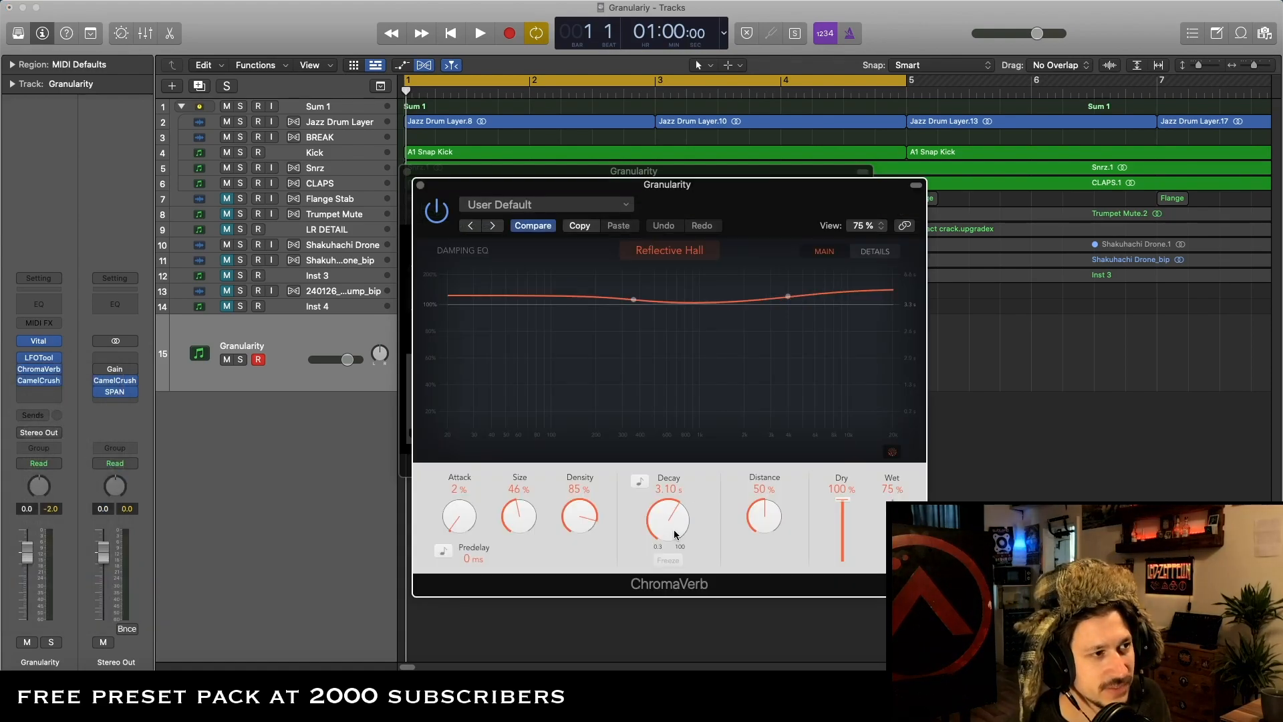
pyautogui.moveTo(675, 534); pyautogui.dragTo(676, 554)
pyautogui.press('space')
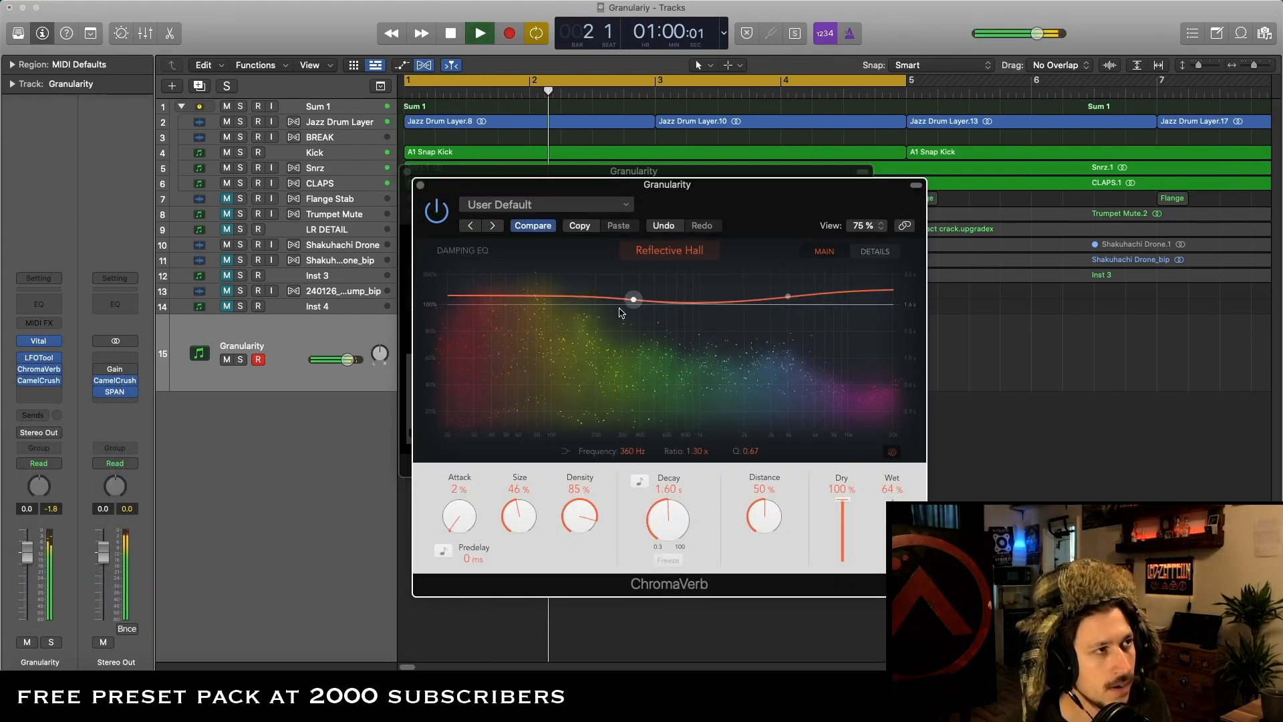
# Lower both bands of ChromaVerb's damping EQ, the low one to ratio 0.53 at 450 Hz, and reduce the wet level to 49 %
pyautogui.moveTo(621, 310); pyautogui.dragTo(623, 336)
pyautogui.moveTo(785, 299); pyautogui.dragTo(781, 337)
pyautogui.moveTo(634, 313); pyautogui.dragTo(650, 354)
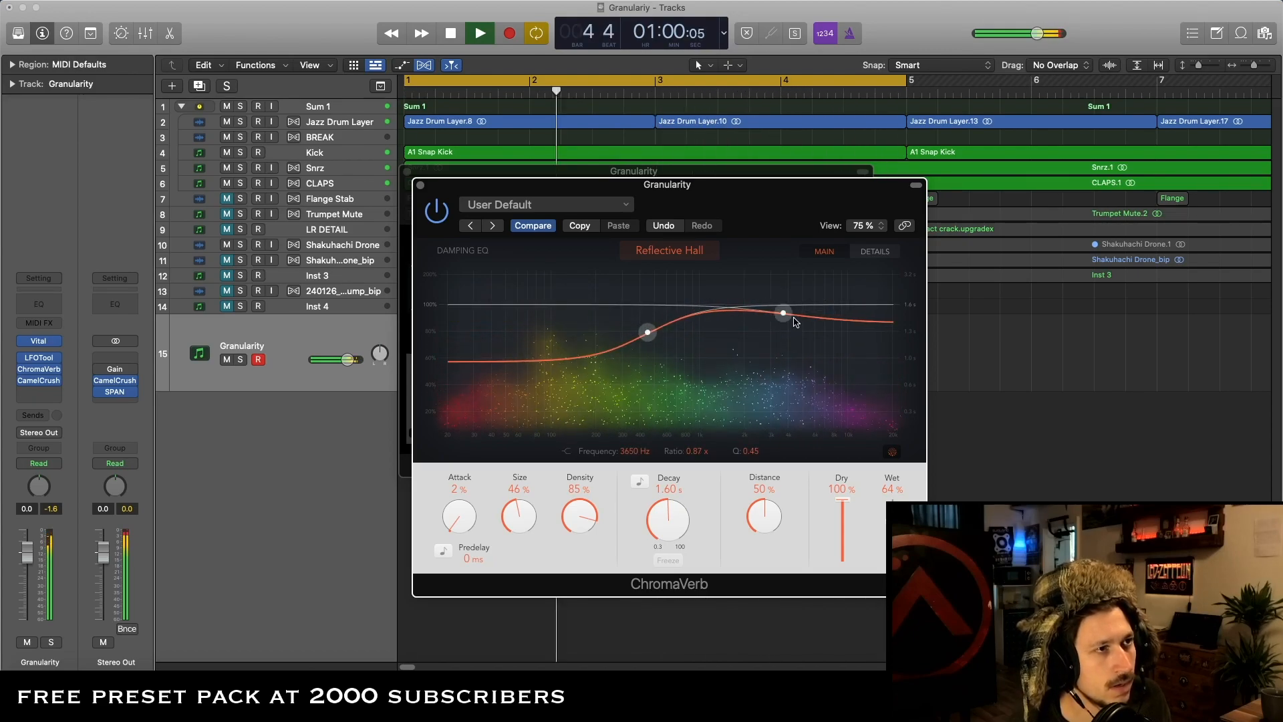
pyautogui.moveTo(791, 319); pyautogui.dragTo(791, 324)
pyautogui.moveTo(649, 333); pyautogui.dragTo(650, 339)
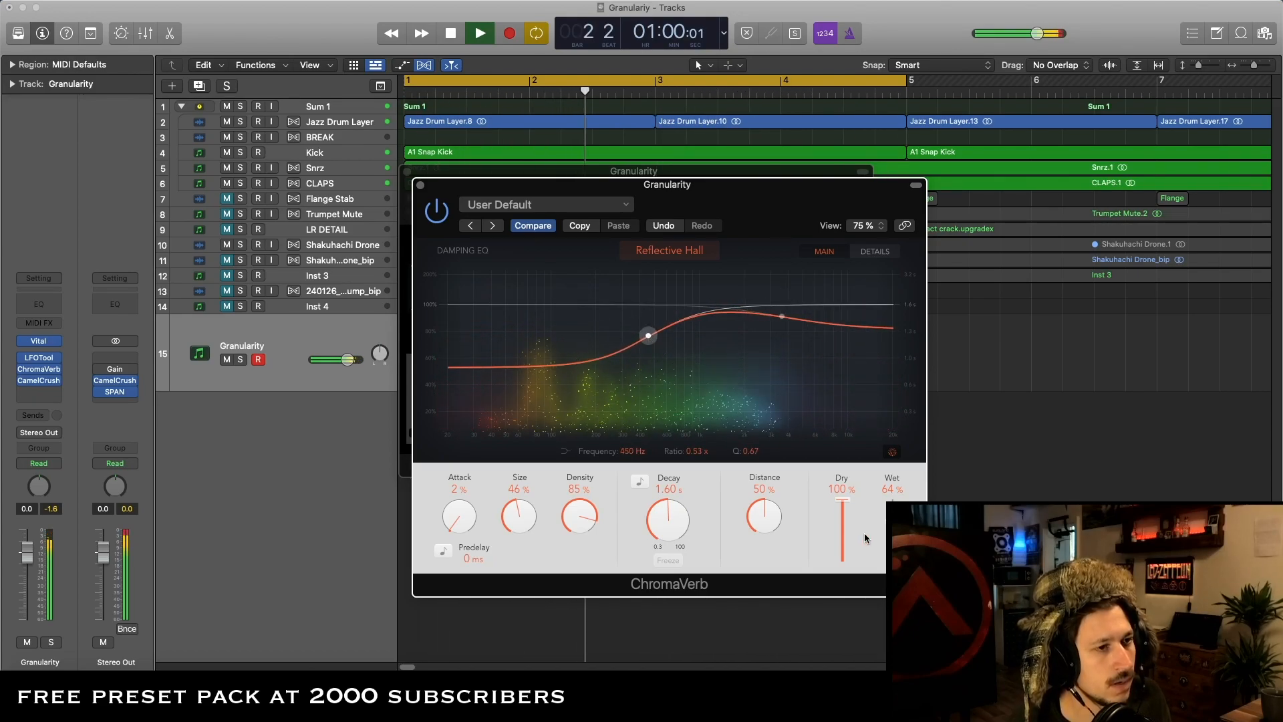
pyautogui.moveTo(892, 523); pyautogui.dragTo(892, 532)
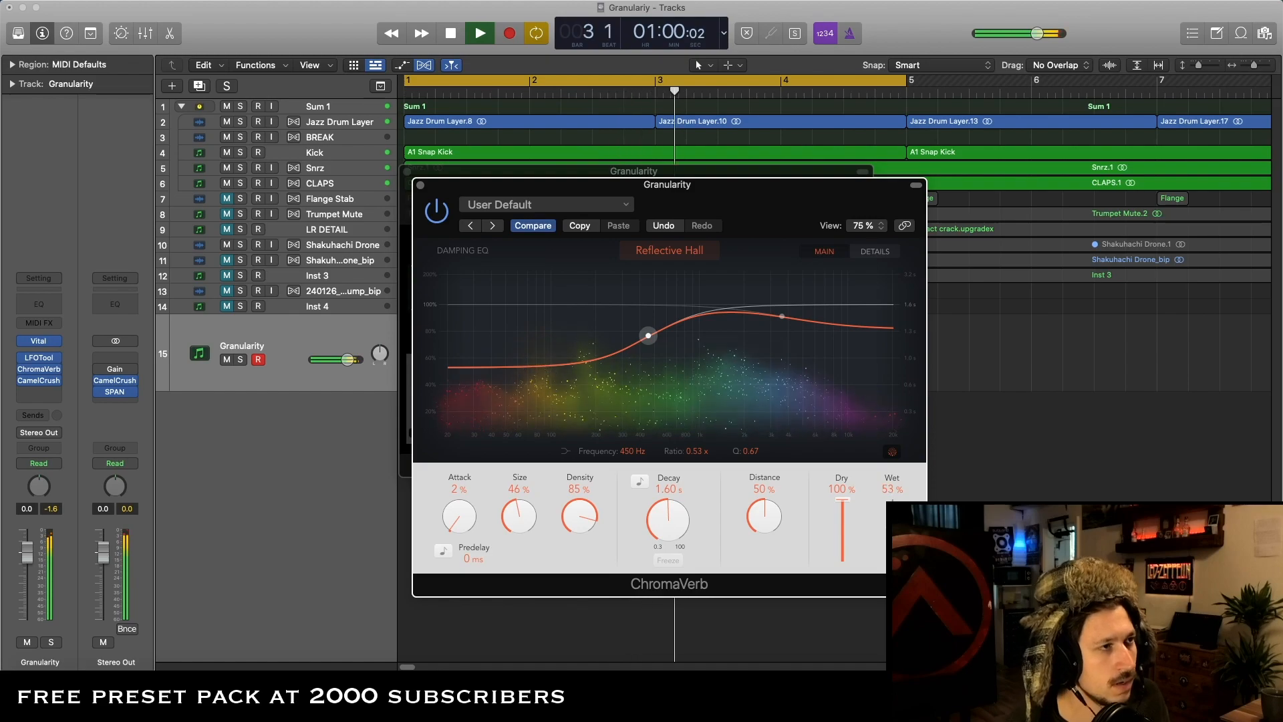
pyautogui.press('space')
# Move ChromaVerb ahead of LFOTool in the chain and insert a second stereo LFOTool before CamelCrusher with volume amount 73
pyautogui.click(41, 386)
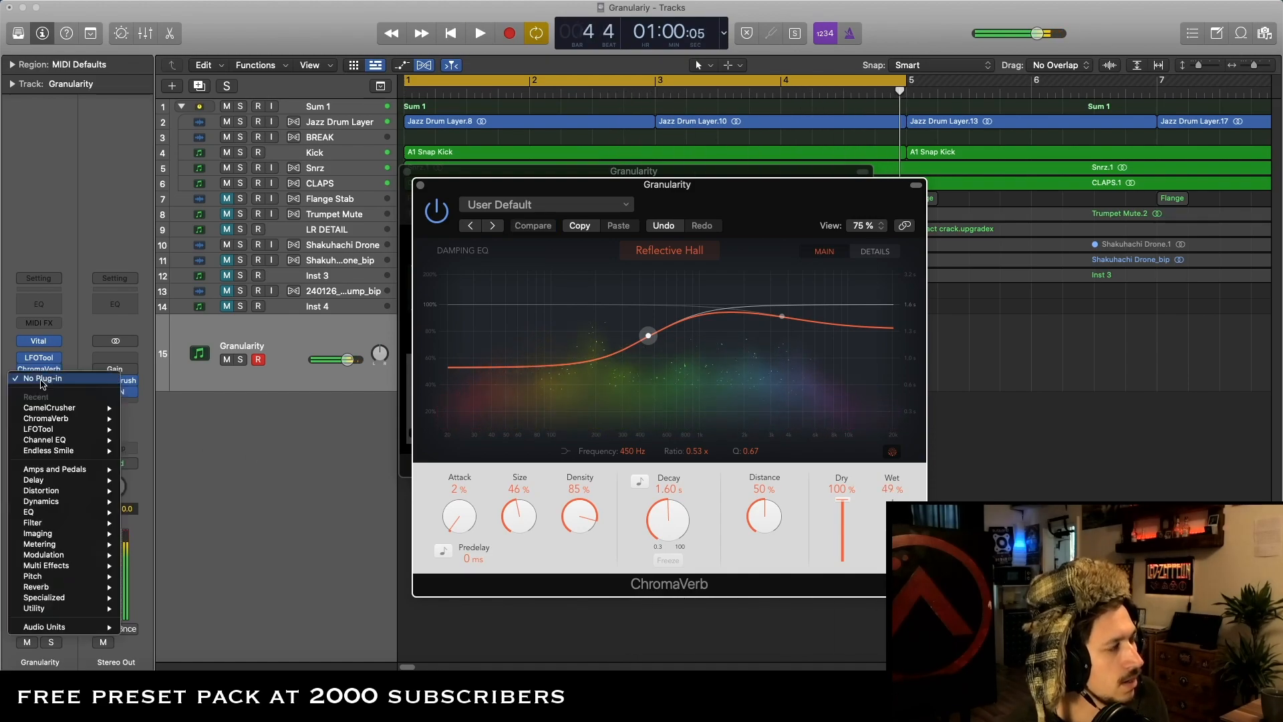
pyautogui.click(41, 379)
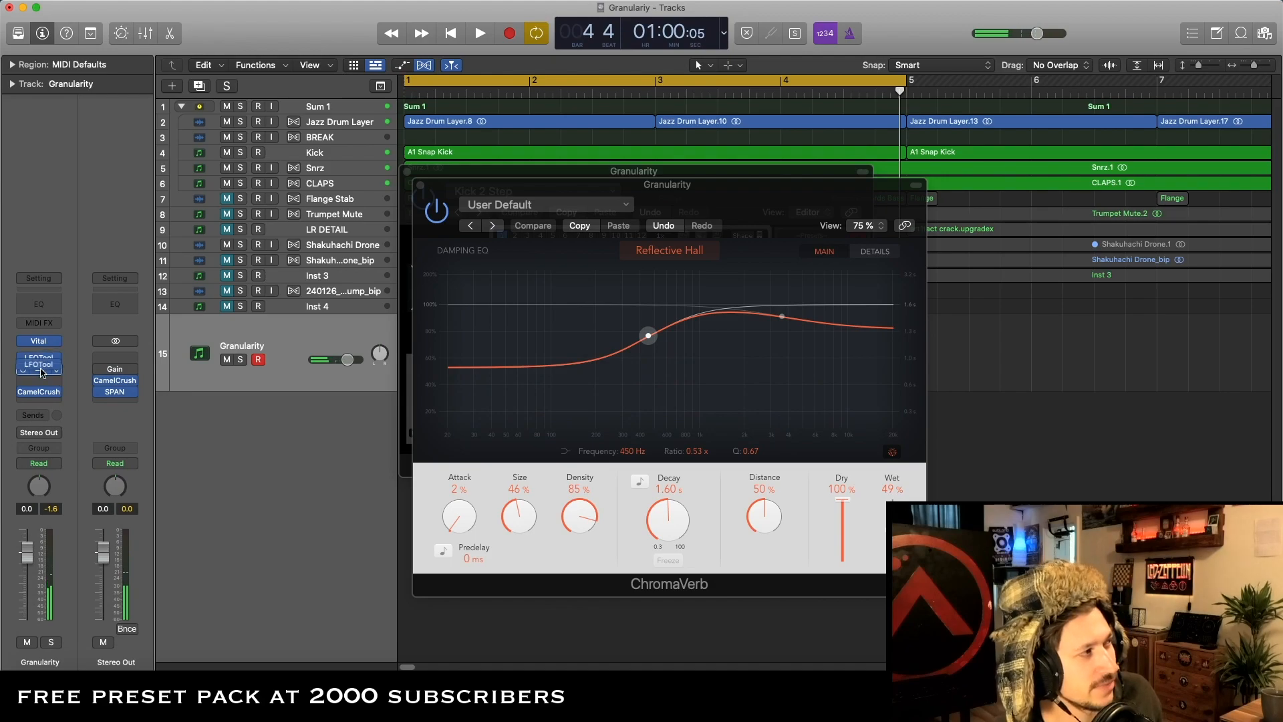
pyautogui.click(45, 387)
pyautogui.moveTo(60, 422)
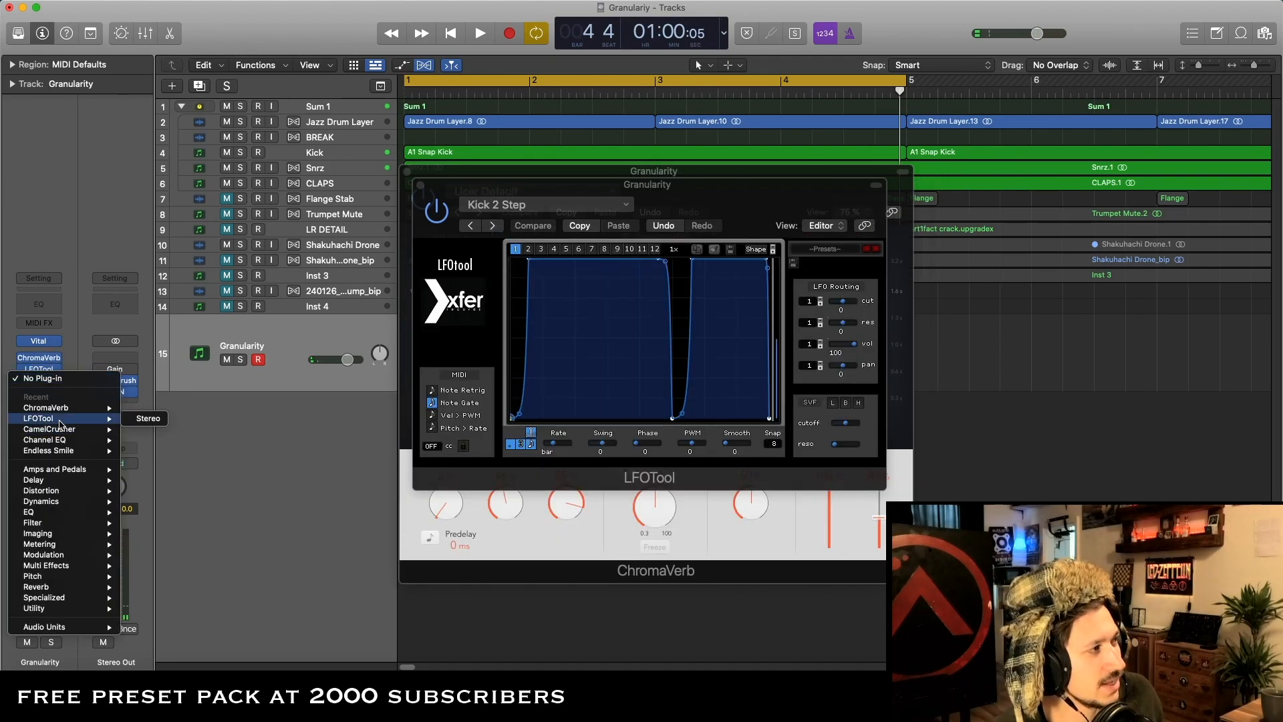
pyautogui.click(144, 419)
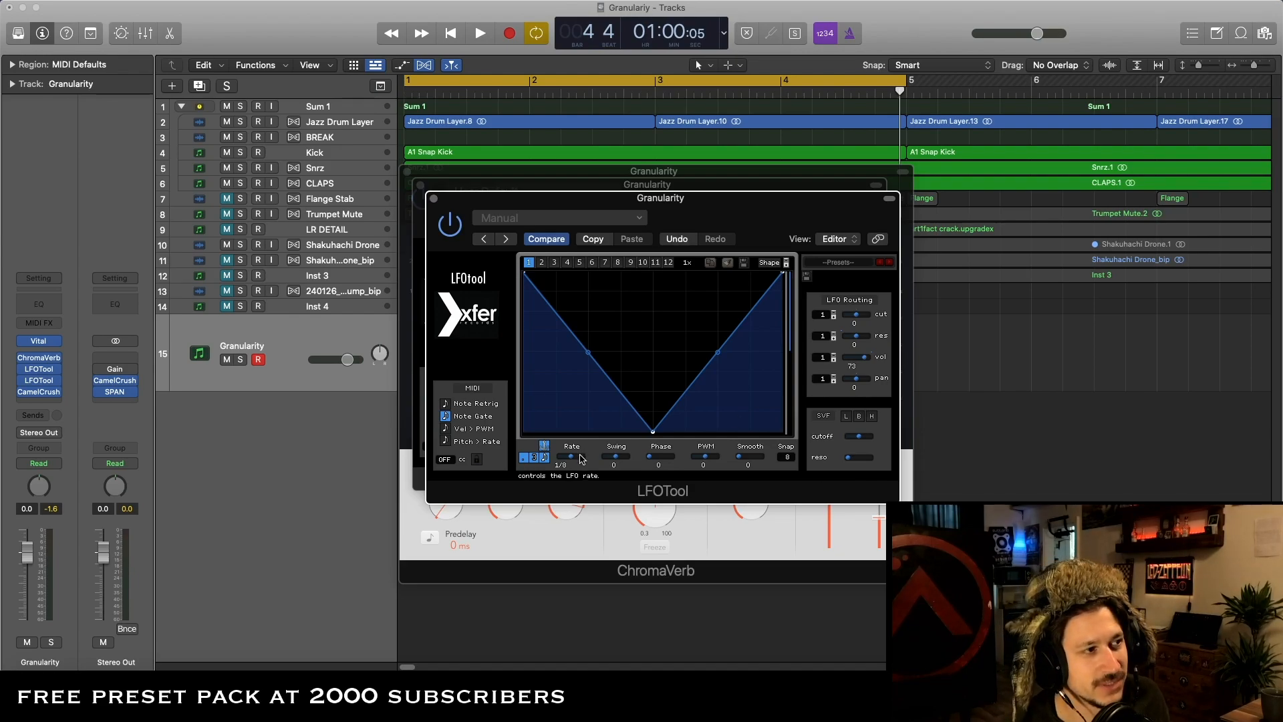
# Set the second LFOTool's rate to 1/16 and bend its falling segment upward and its rising segment downward during playback
pyautogui.press('space')
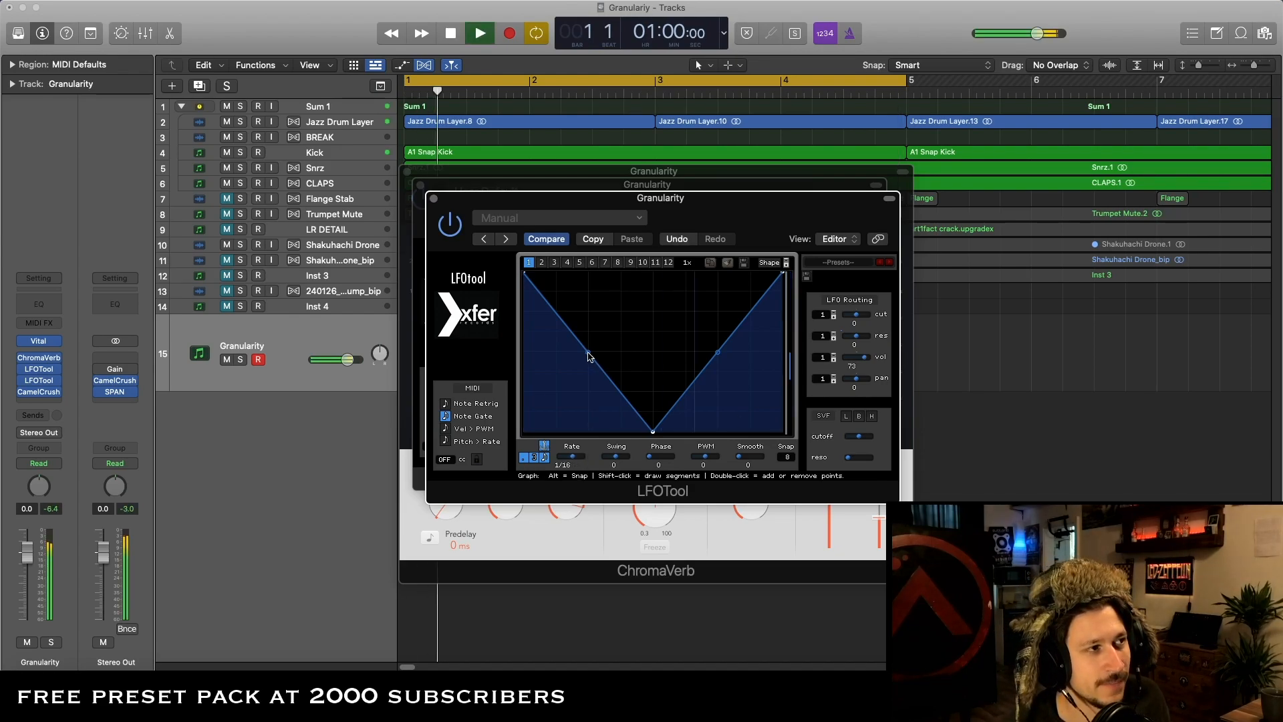
pyautogui.moveTo(588, 354); pyautogui.dragTo(589, 318)
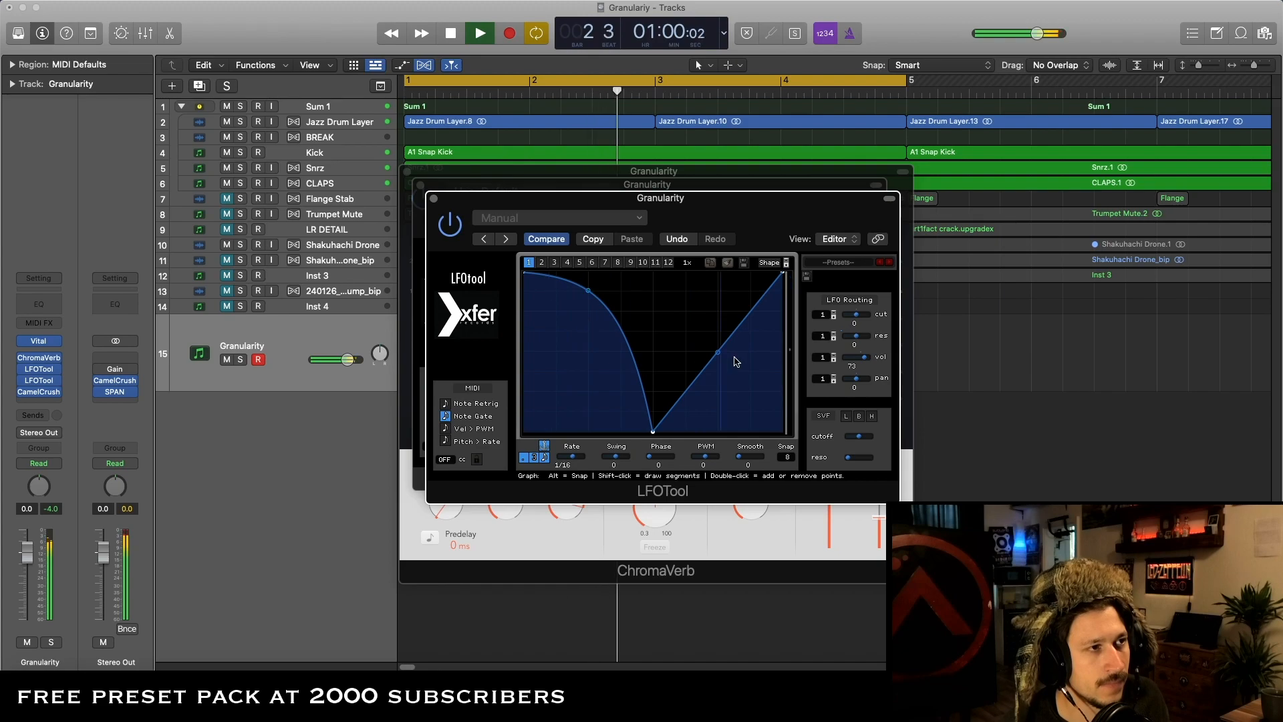
pyautogui.moveTo(717, 356); pyautogui.dragTo(713, 381)
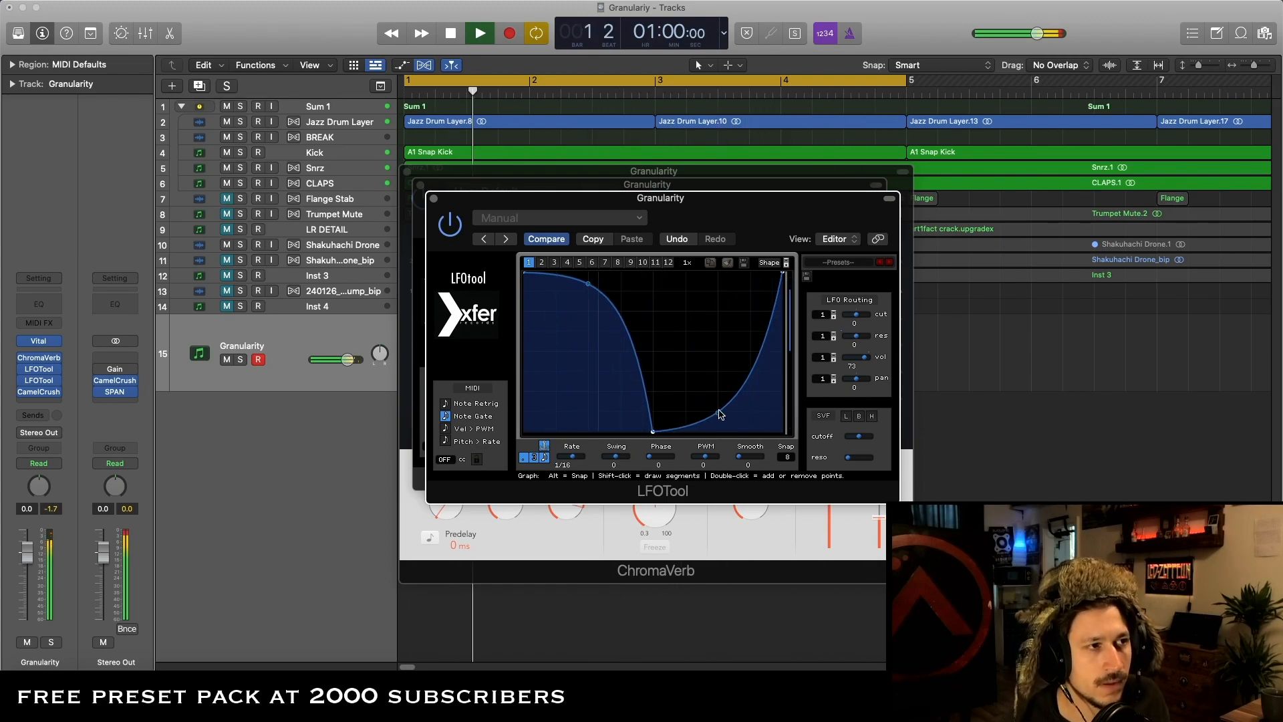
pyautogui.moveTo(715, 414); pyautogui.dragTo(716, 421)
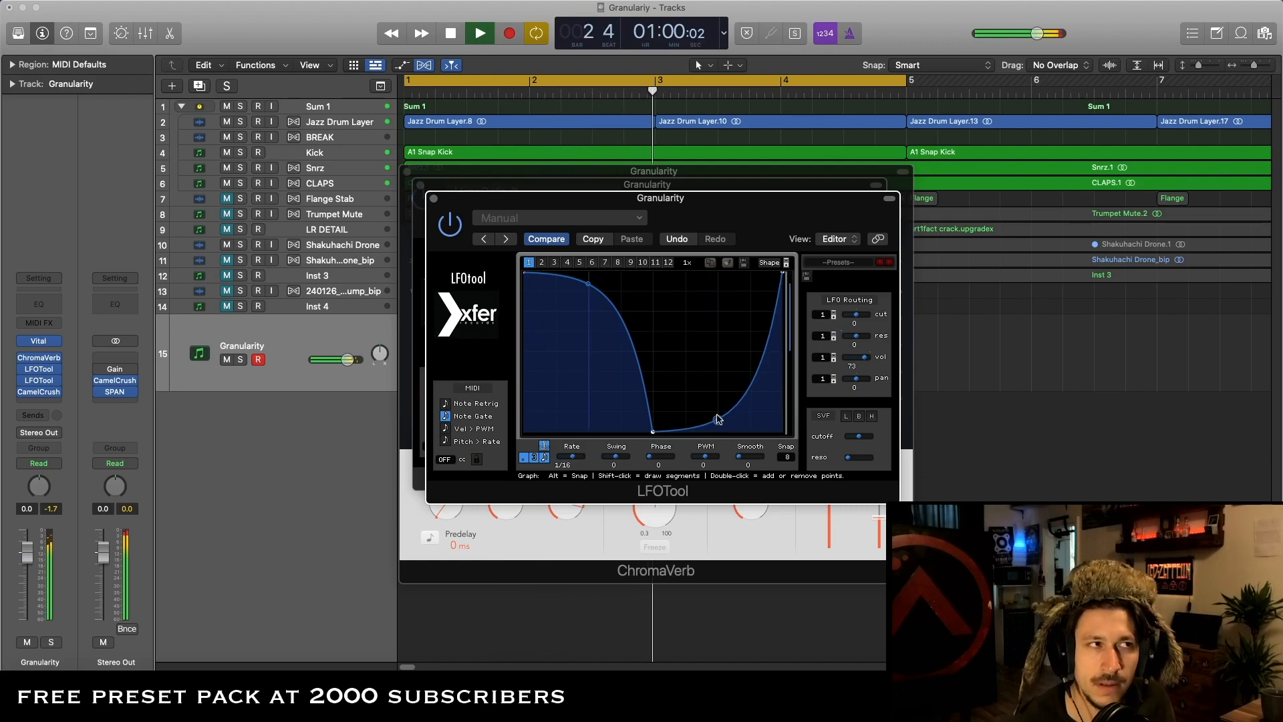
# Reduce the second LFOTool's volume modulation amount by ear and close all the open plug-in windows
pyautogui.moveTo(820, 202); pyautogui.dragTo(820, 198)
pyautogui.press('space')
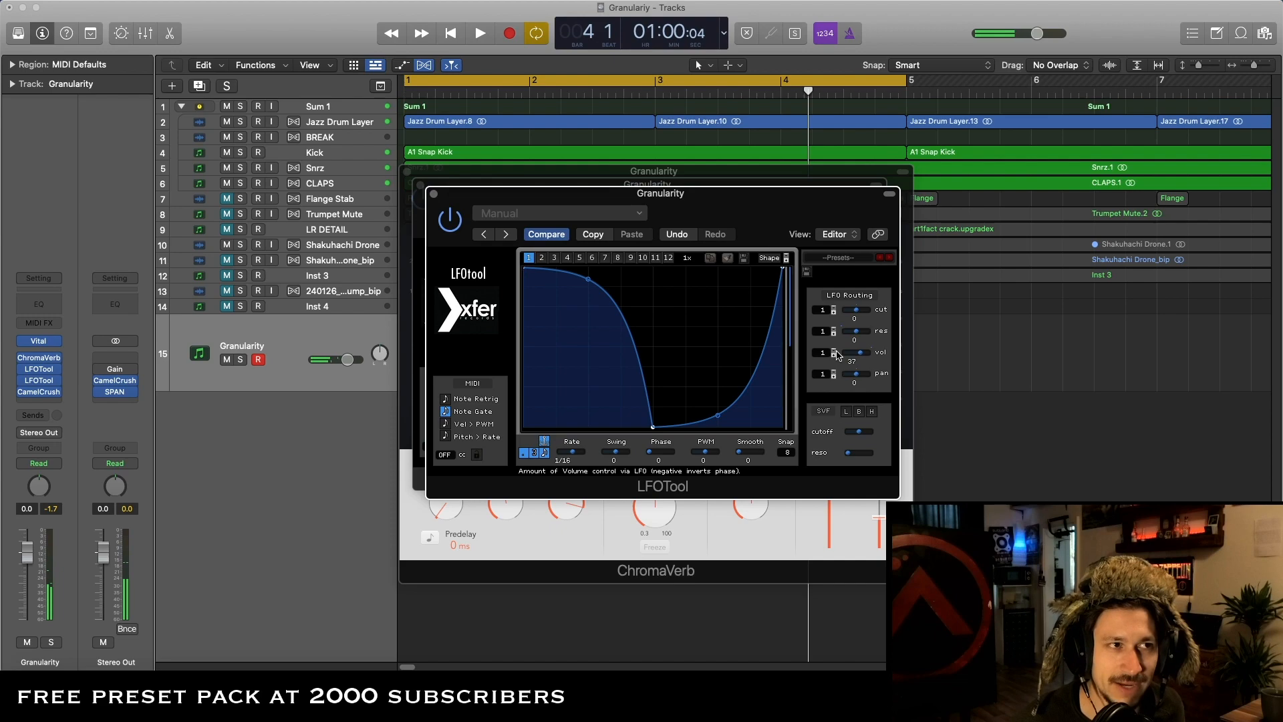
pyautogui.press('space')
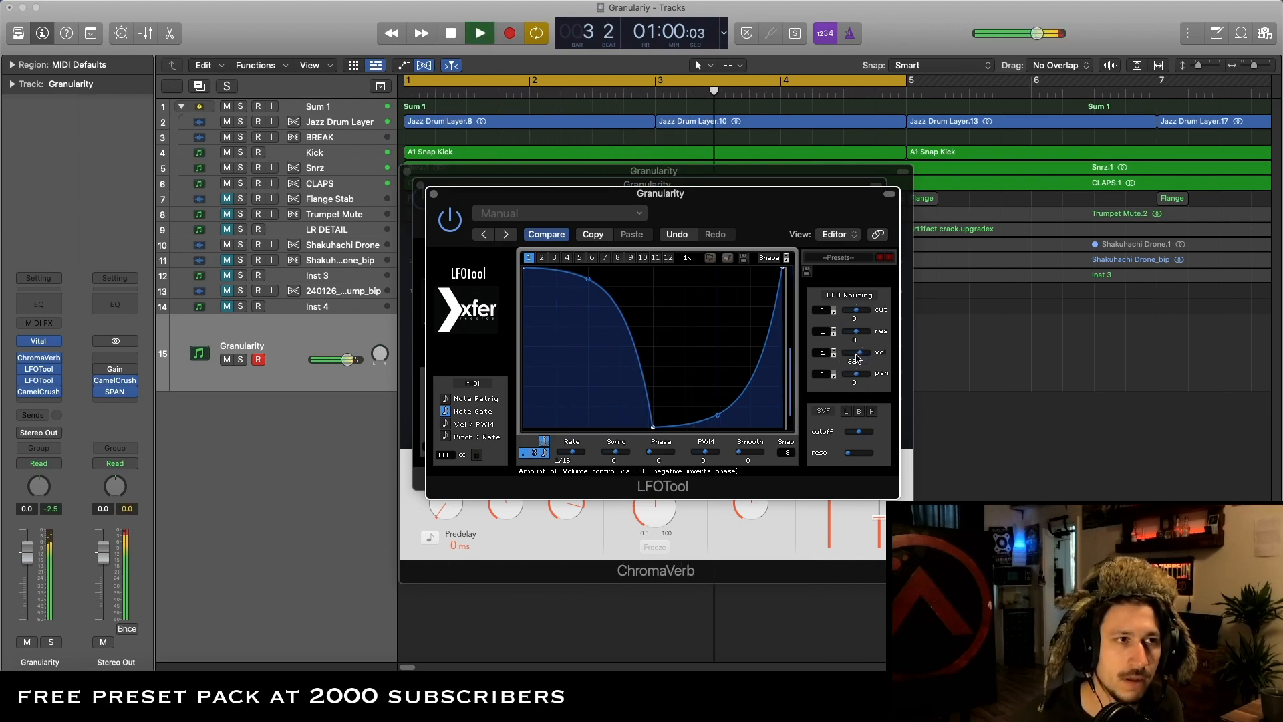
pyautogui.click(434, 195)
pyautogui.click(420, 185)
pyautogui.click(407, 171)
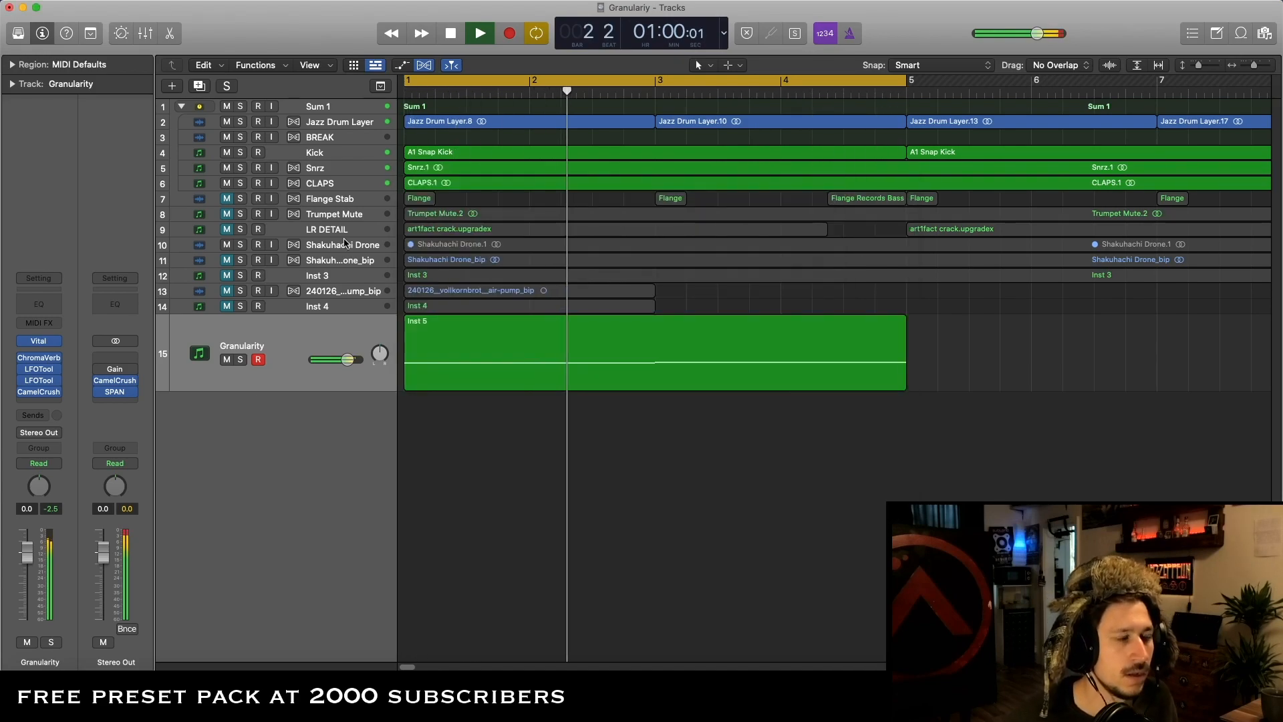
# Bounce the Inst 5 region of the Granularity track in place to a new audio track
pyautogui.moveTo(661, 496); pyautogui.dragTo(592, 365)
pyautogui.press('space')
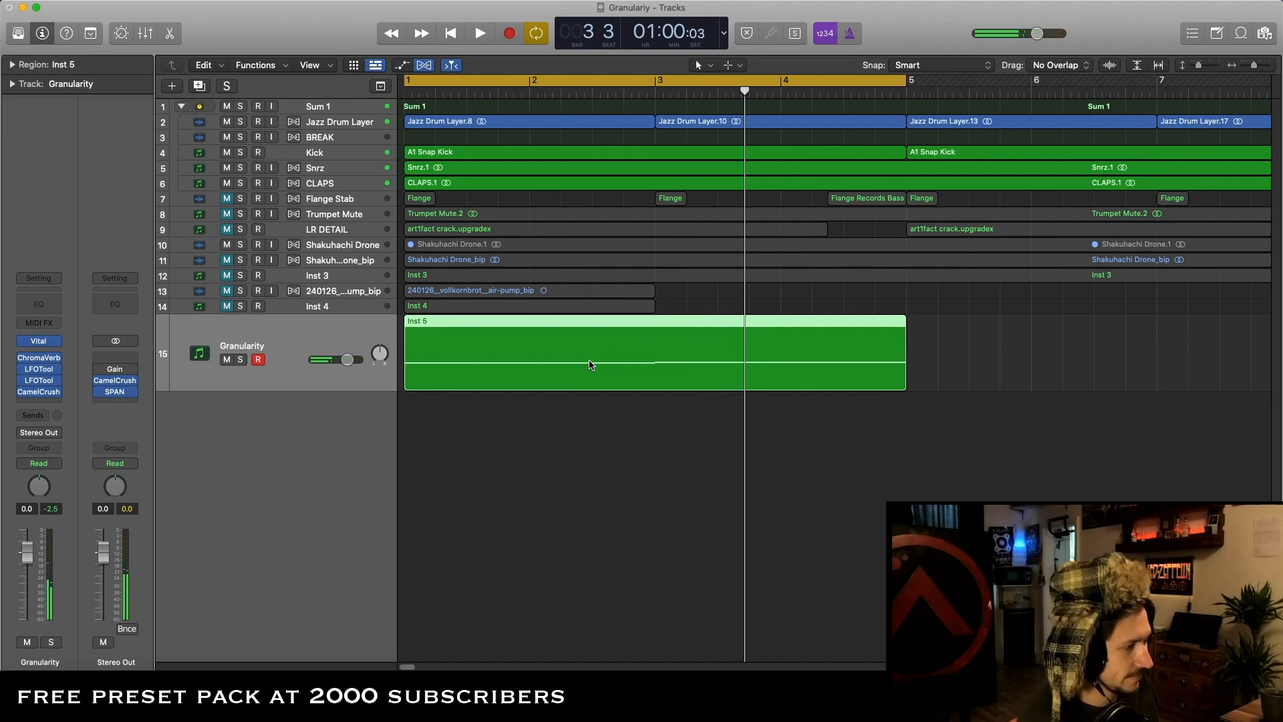
pyautogui.hotkey('ctrl', 'b')
pyautogui.press('Return')
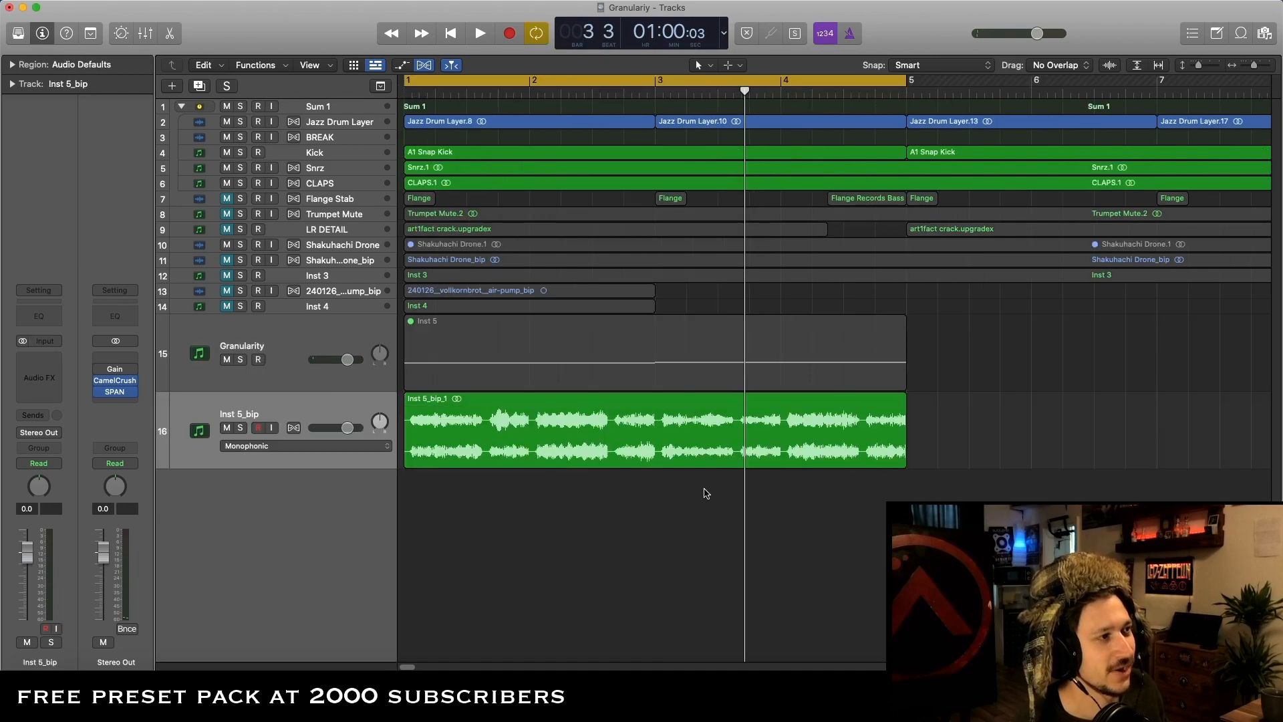
# Select the bounced Inst 5_bip_1 region and play it together with the drums
pyautogui.press('super+Left')
pyautogui.press('super+Left')
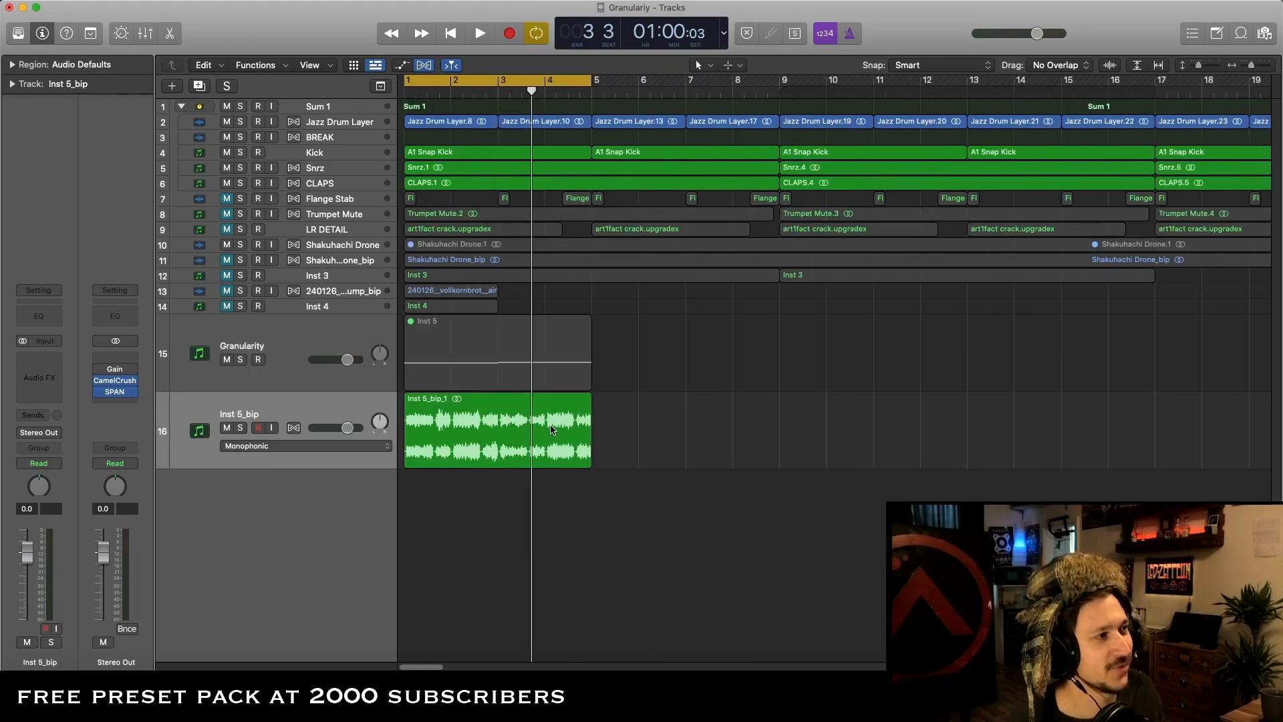
pyautogui.click(455, 446)
pyautogui.press('space')
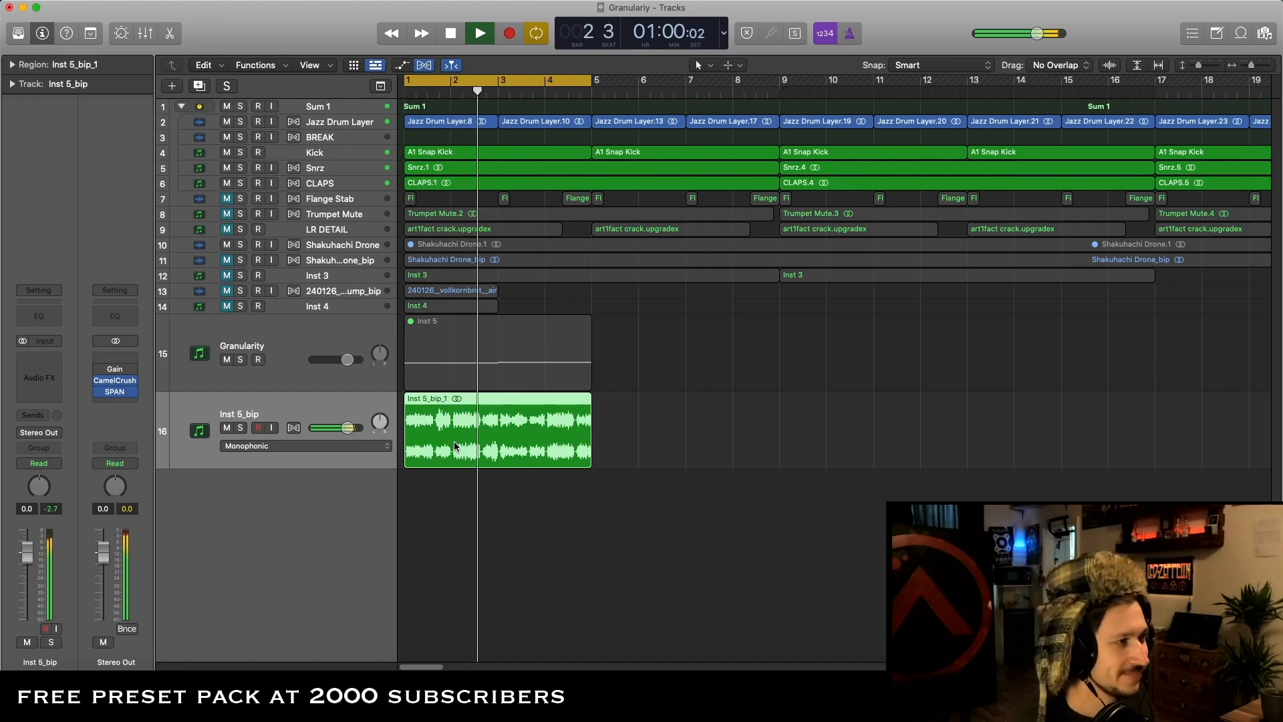
pyautogui.press('space')
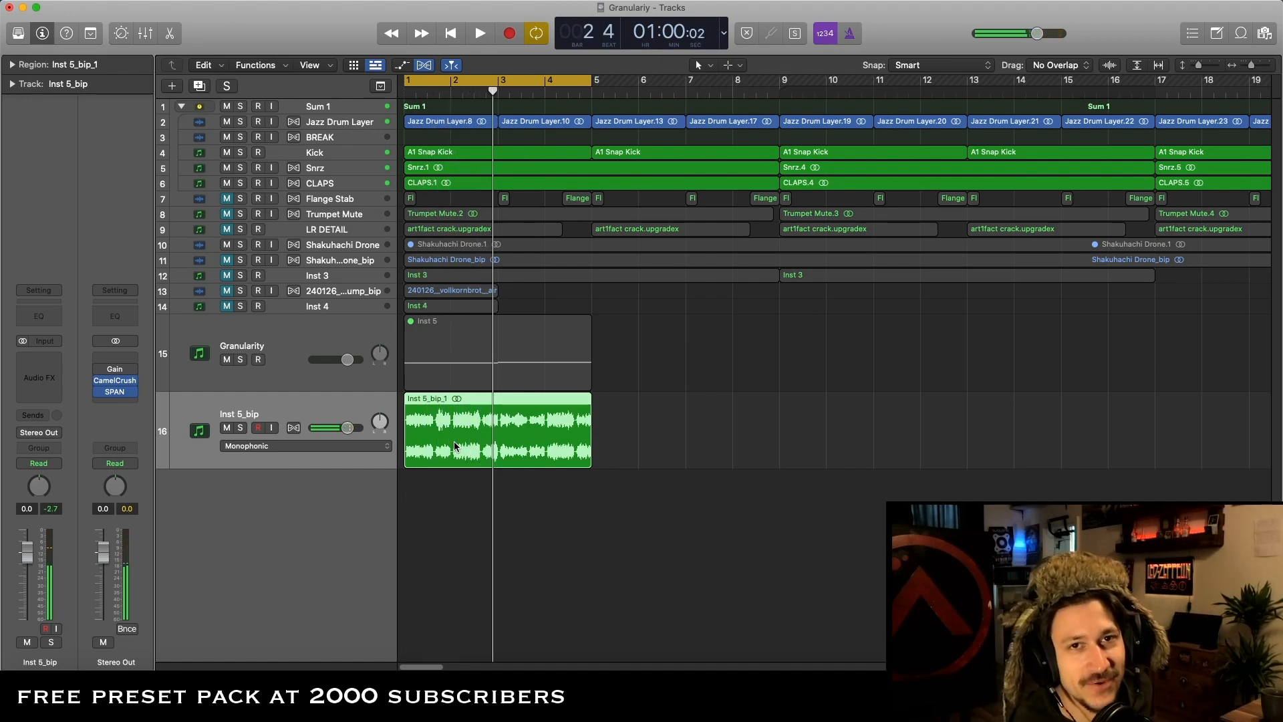